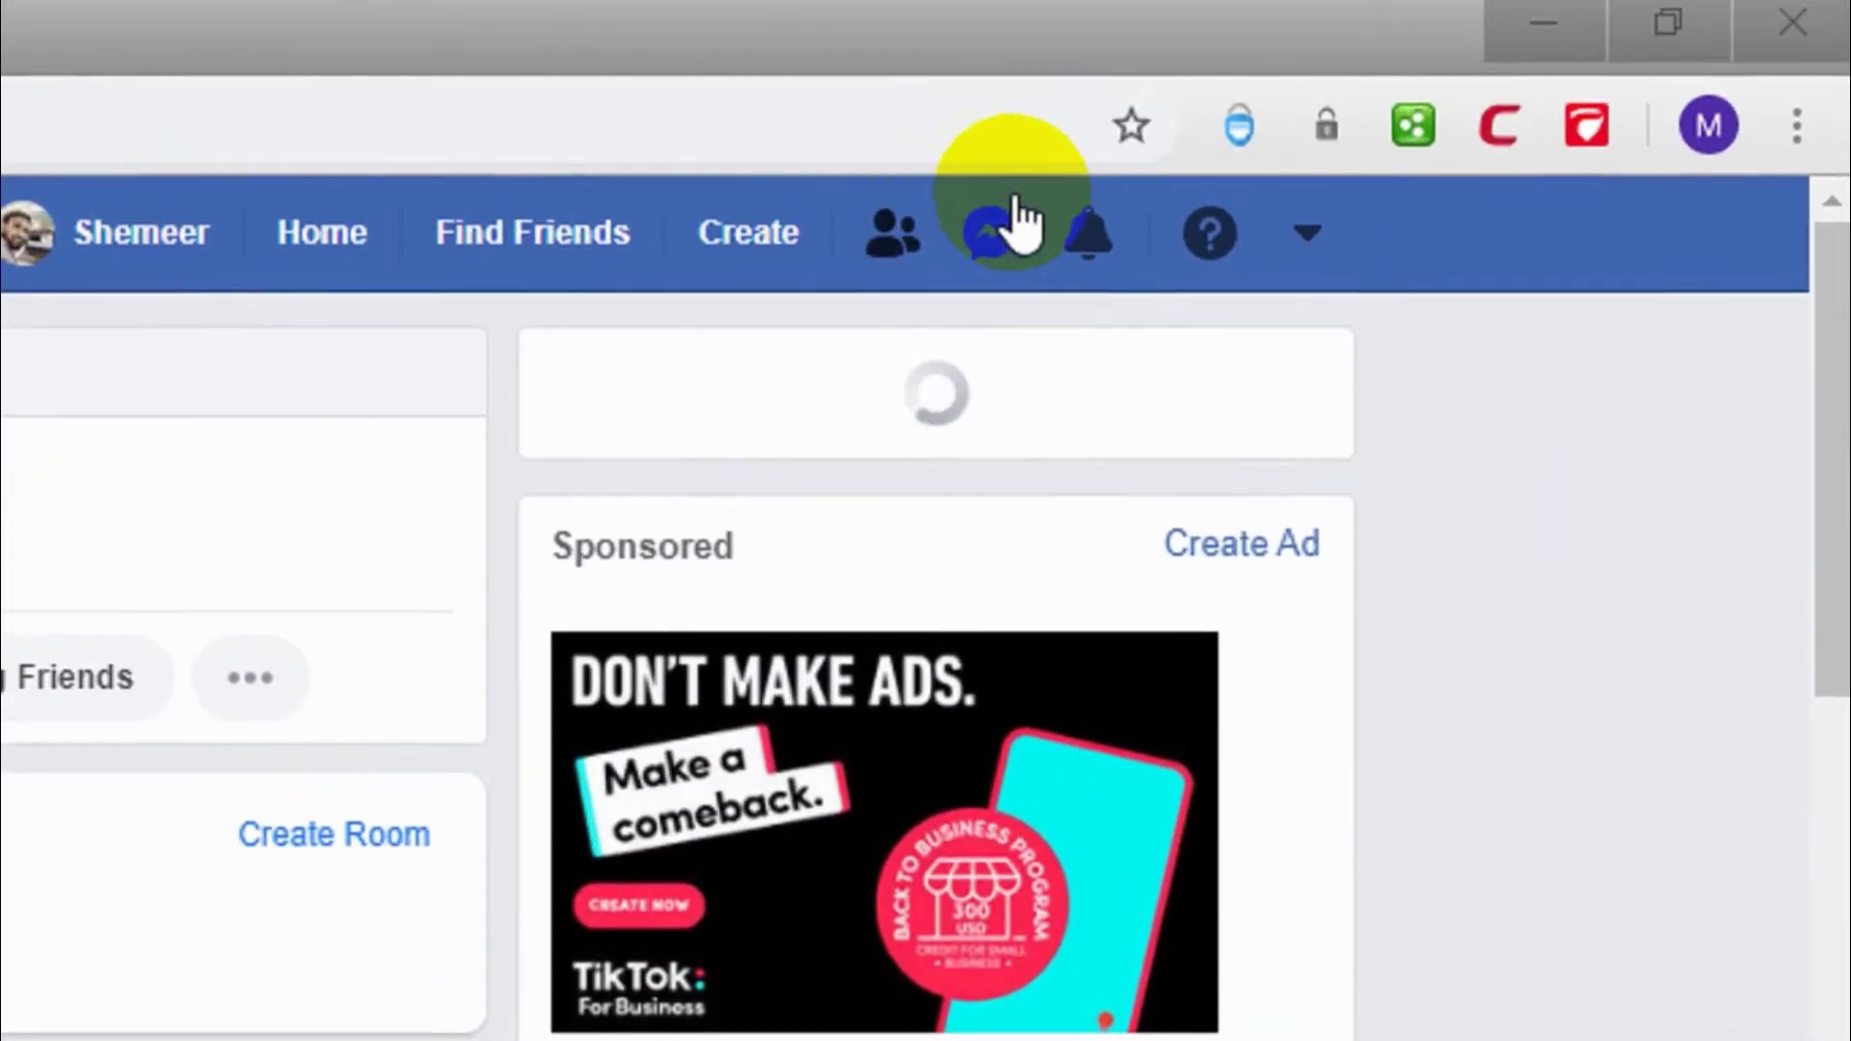
Step: Open the notifications dropdown from the bell icon in Facebook's top bar
{"action": "left_click", "coordinate": [1089, 127]}
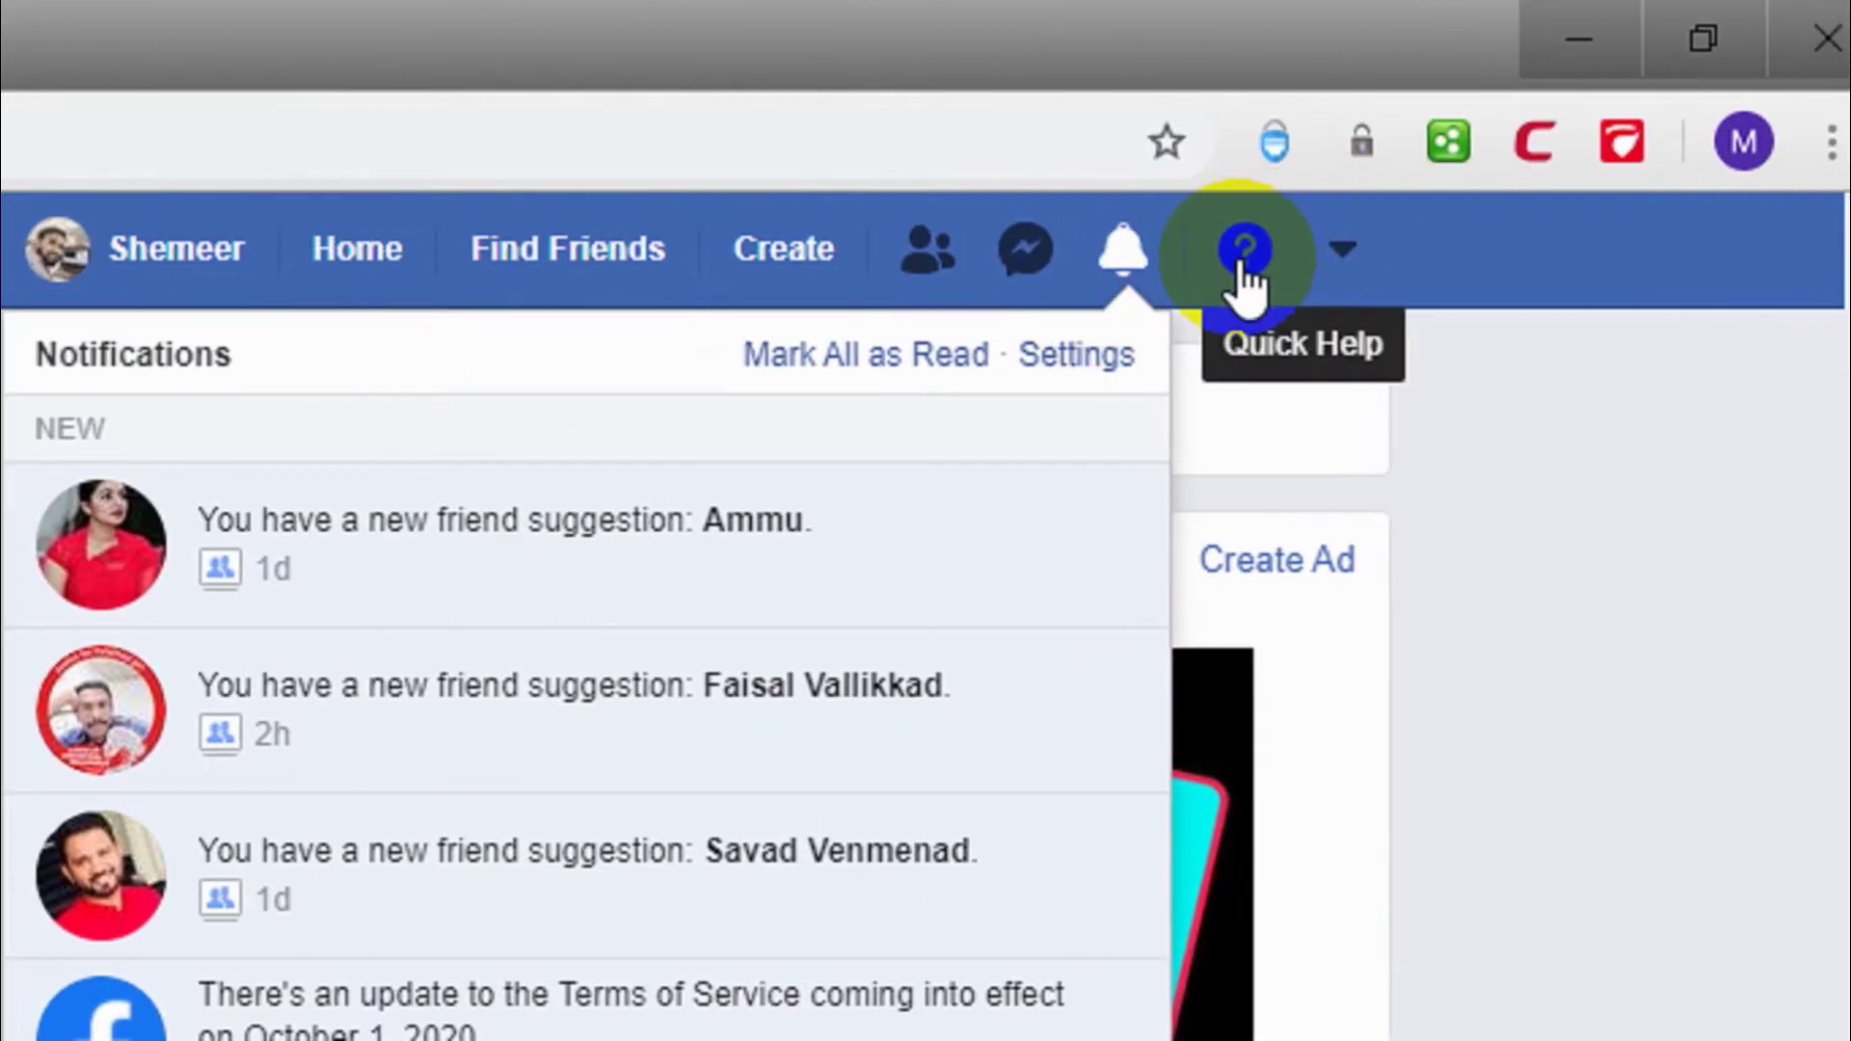
Step: In Notification Settings, turn off Email and SMS for Comments, leaving Push on
{"action": "left_click", "coordinate": [1093, 354]}
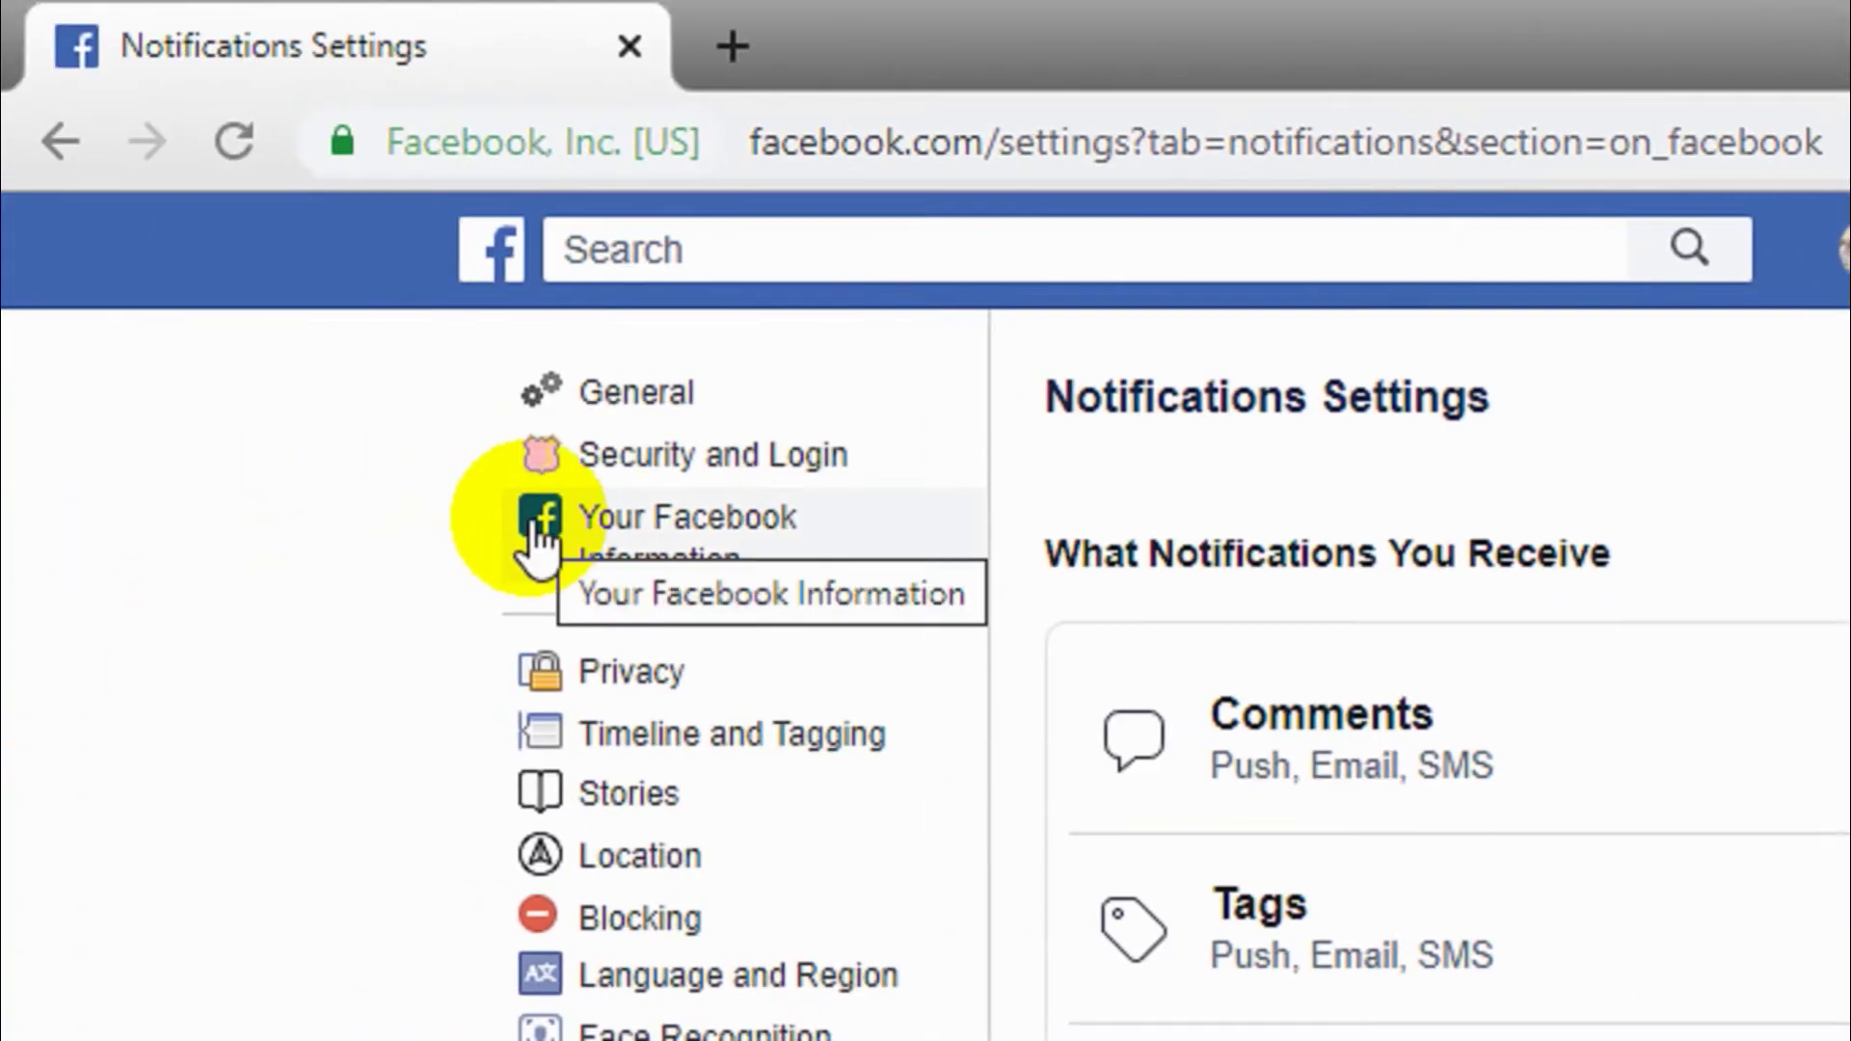
{"action": "left_click", "coordinate": [538, 536]}
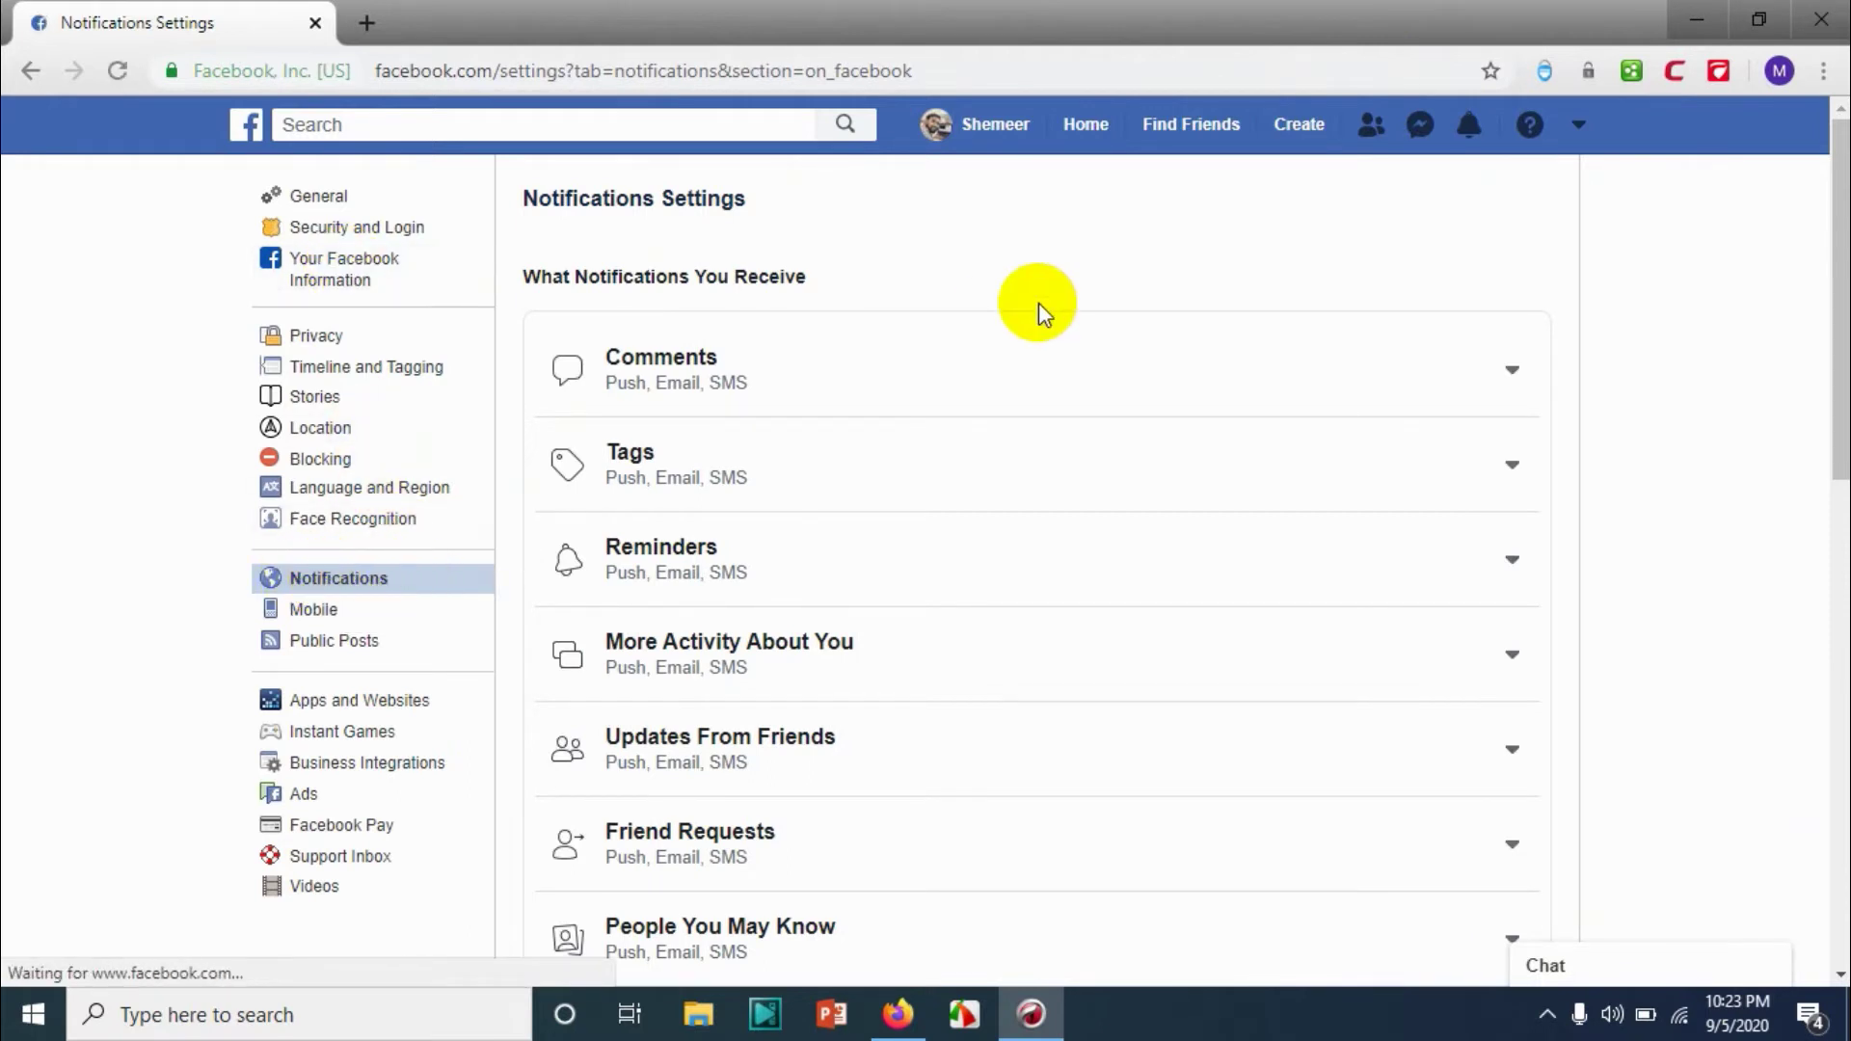
{"action": "left_click", "coordinate": [916, 398]}
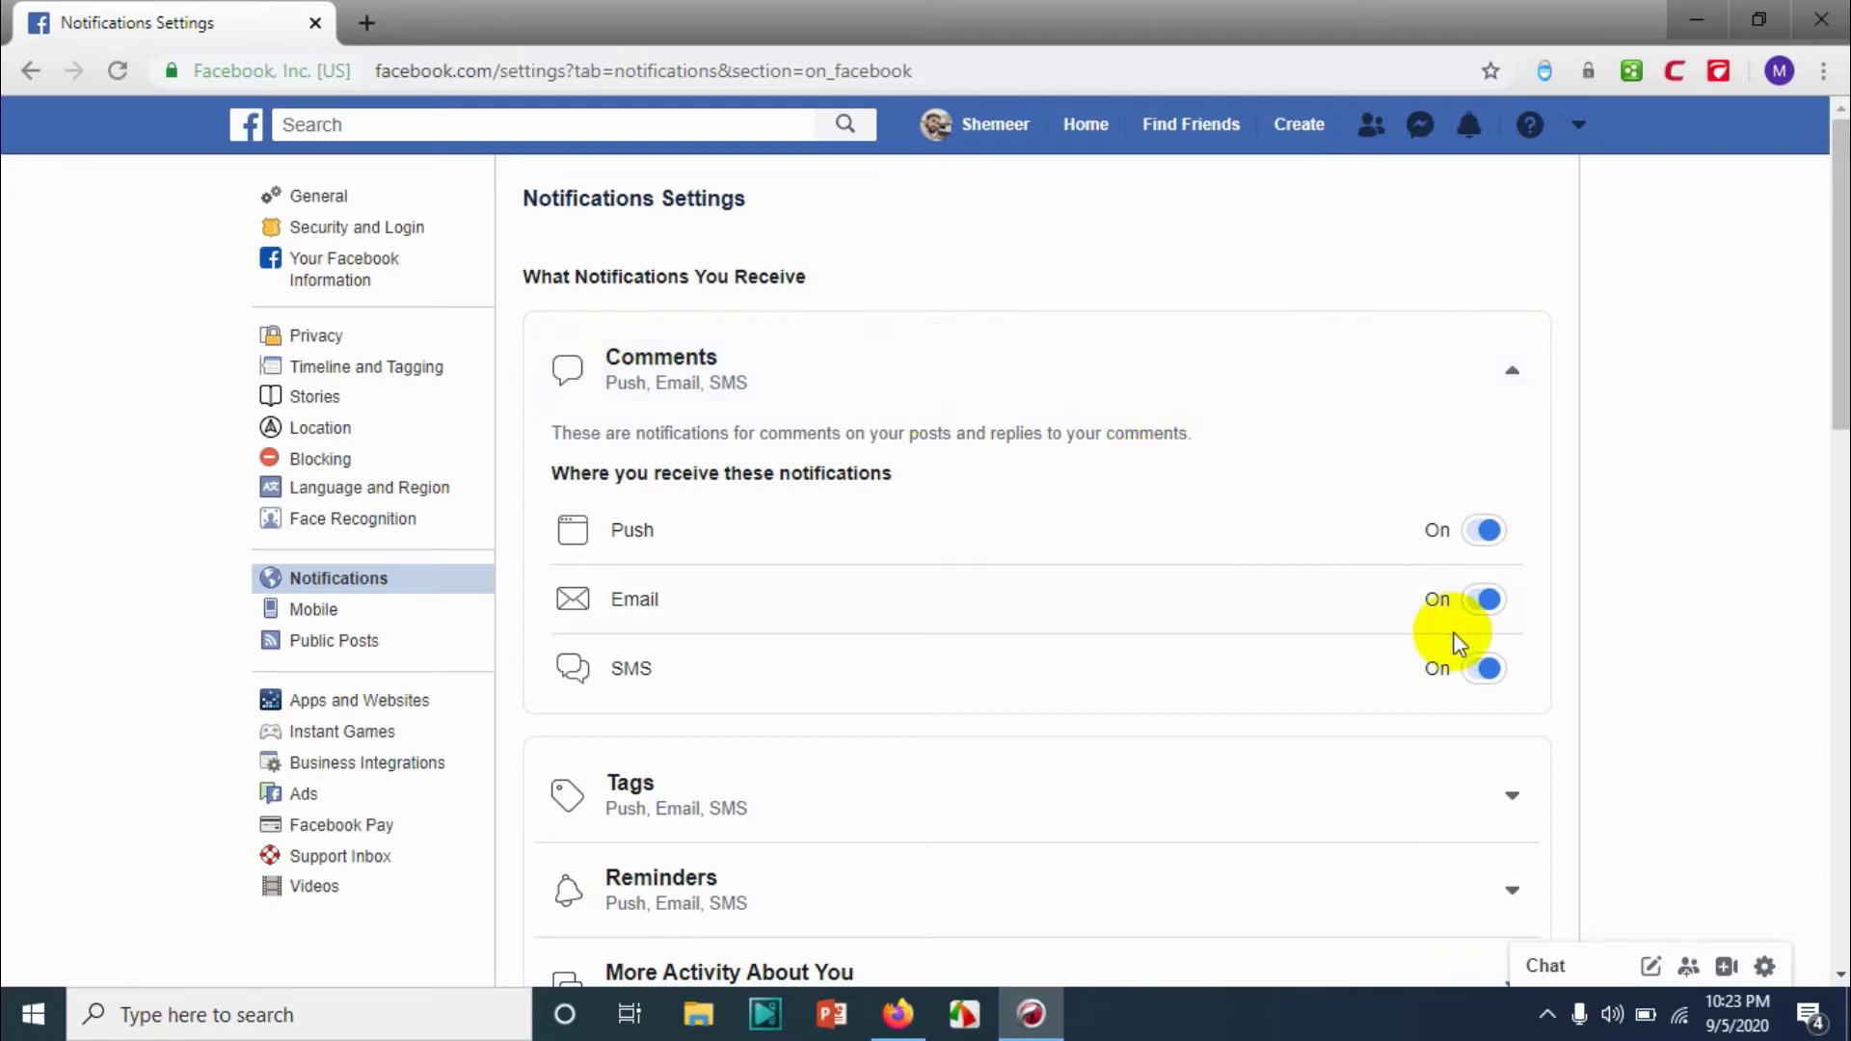
{"action": "left_click", "coordinate": [1486, 599]}
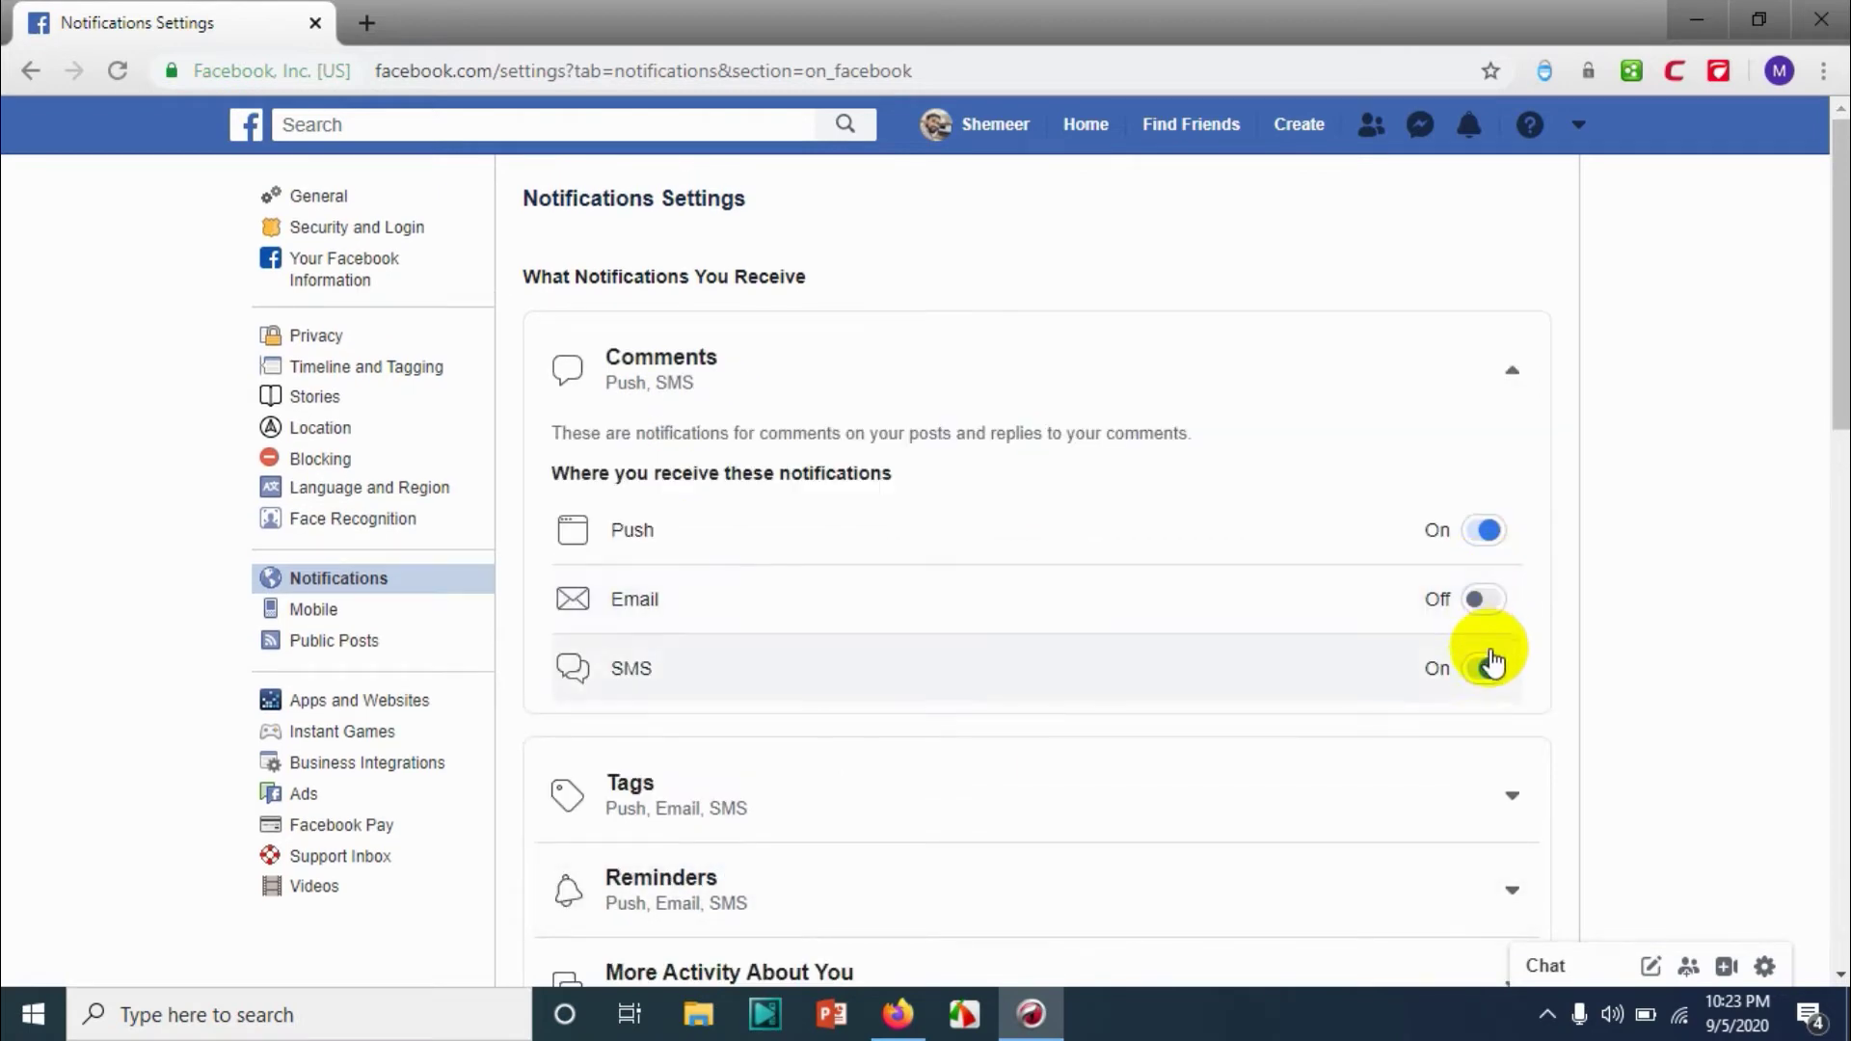
{"action": "left_click", "coordinate": [1488, 669]}
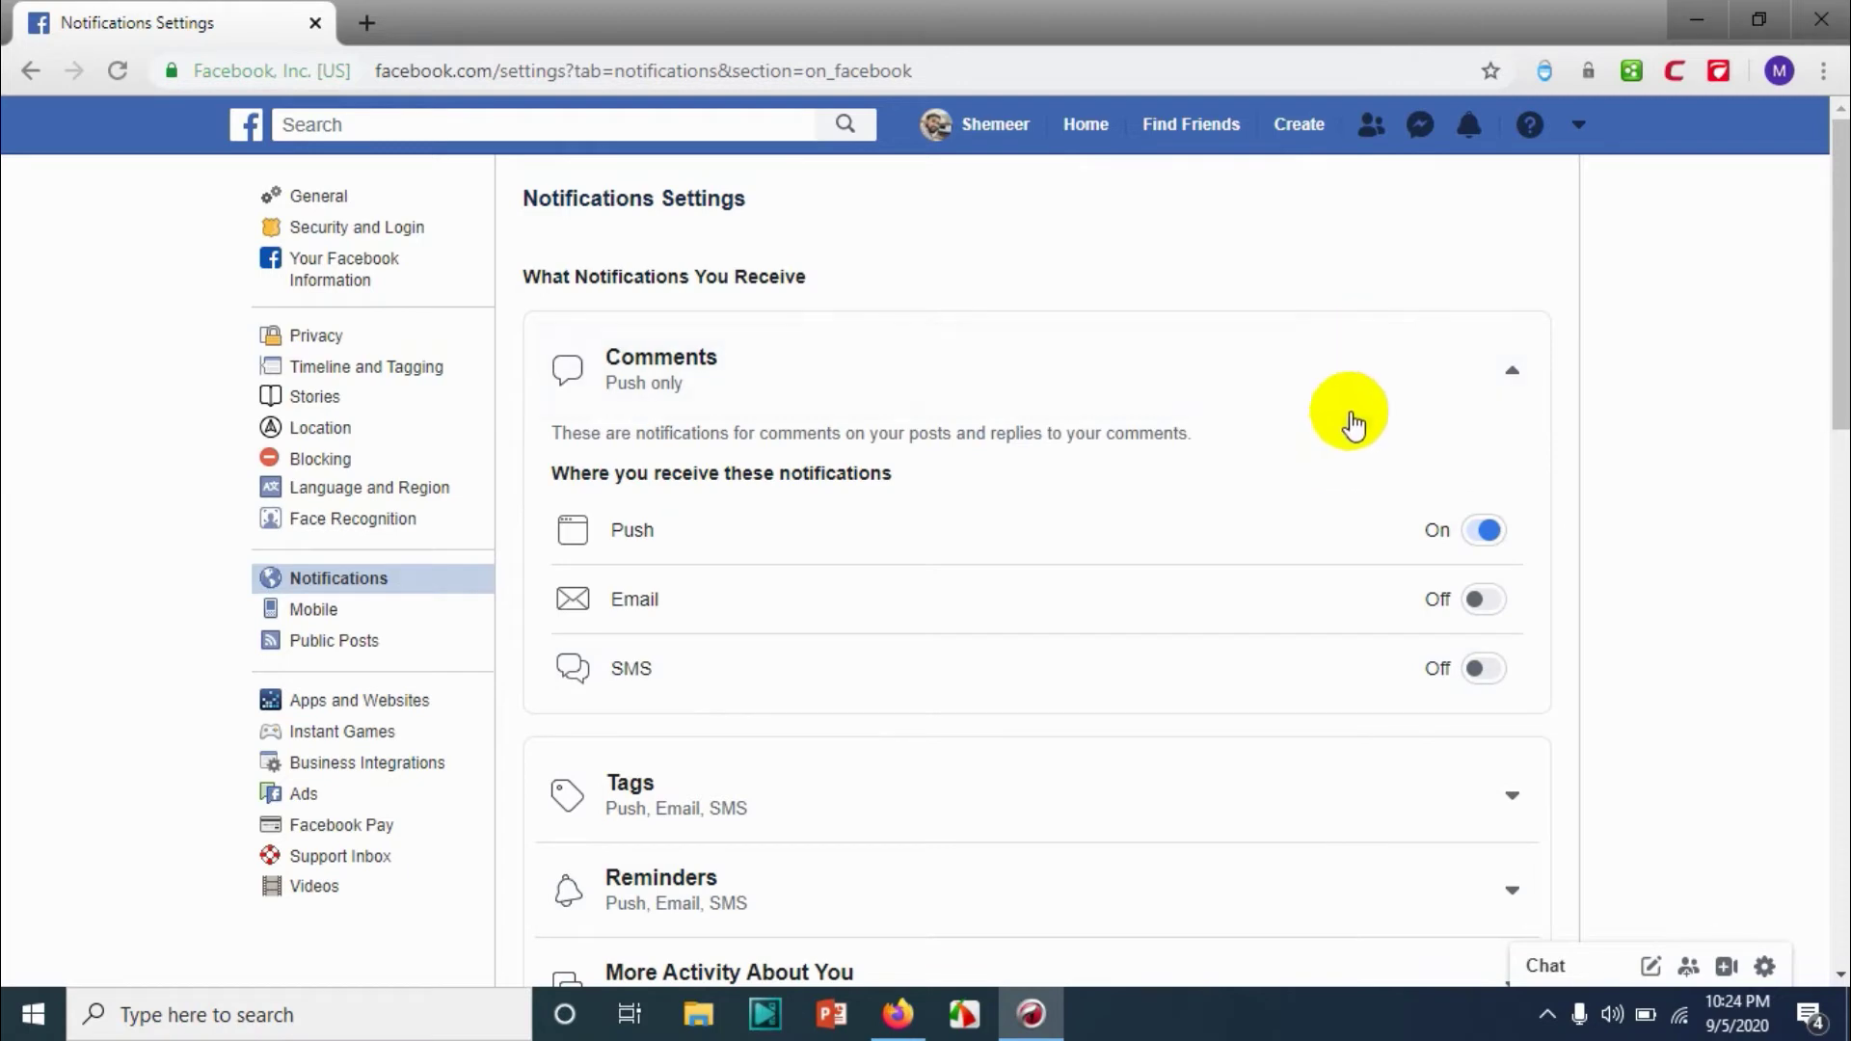
{"action": "left_click", "coordinate": [1384, 372]}
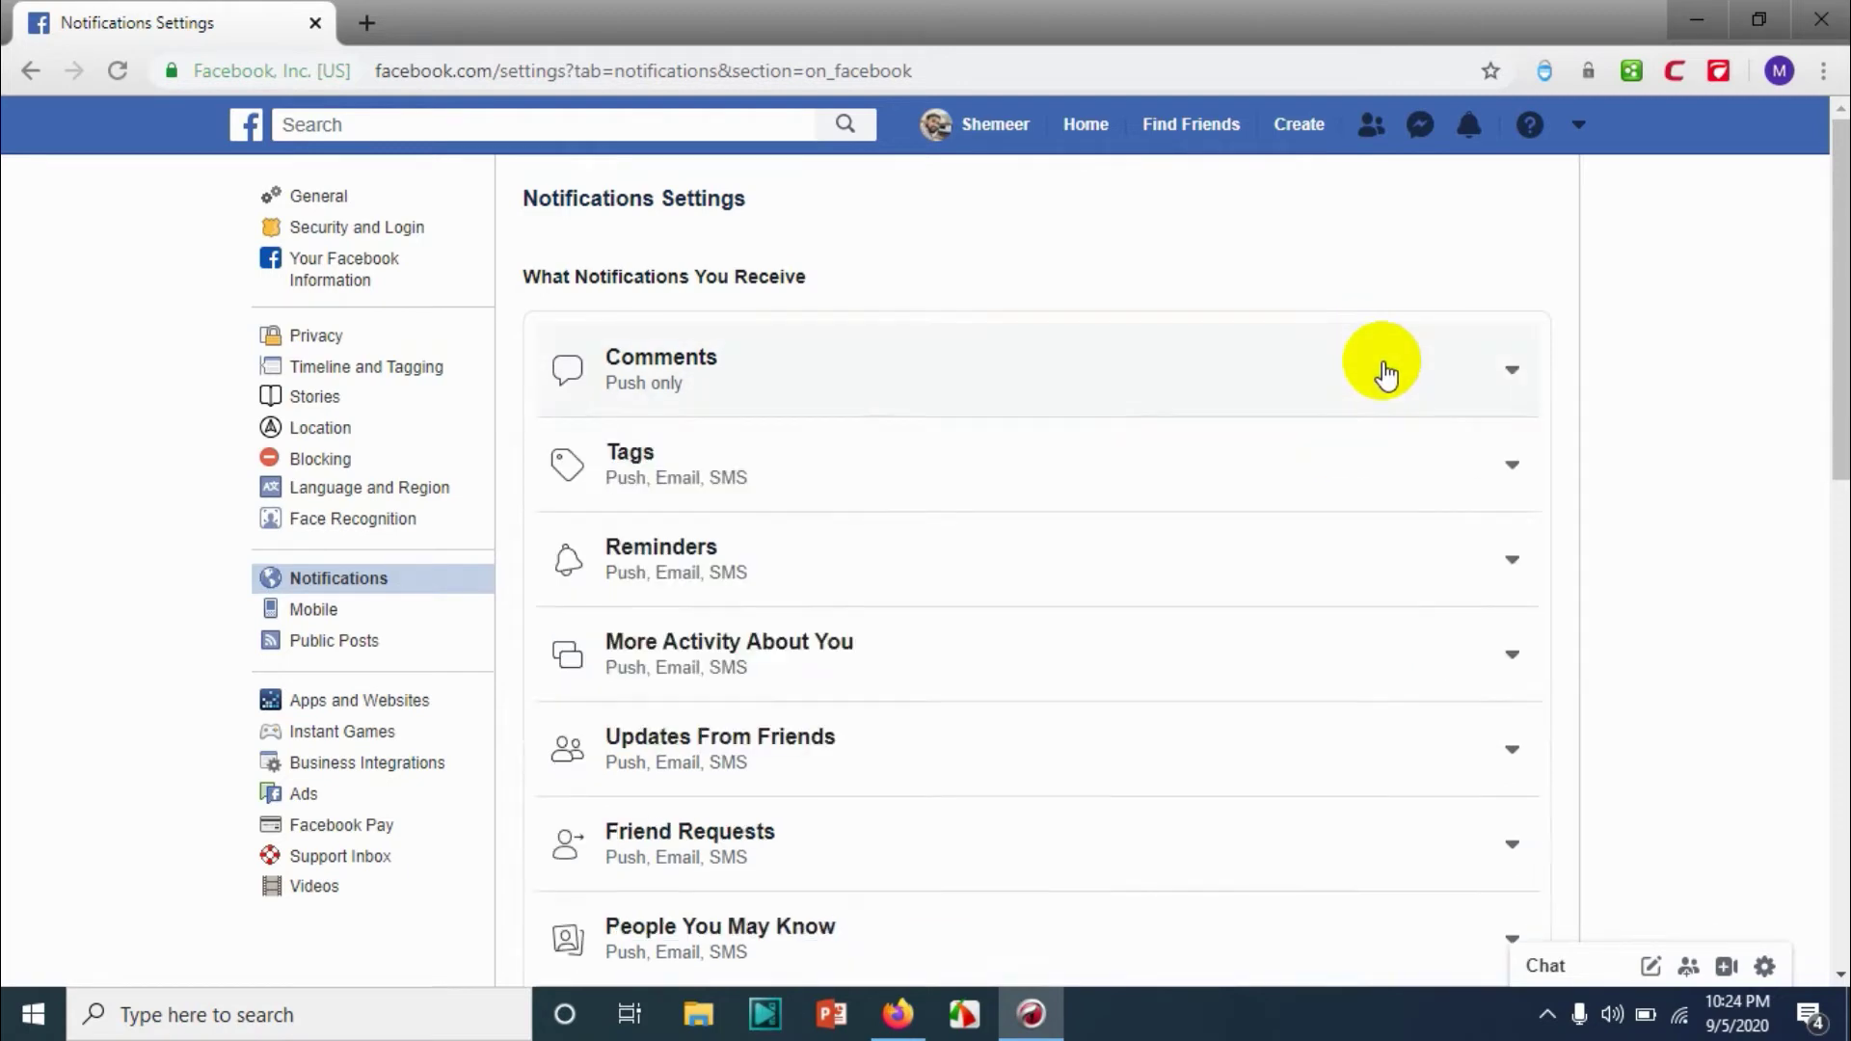
Step: Limit Tags notifications to Friends and turn off their Email and SMS channels
{"action": "left_click", "coordinate": [1451, 457]}
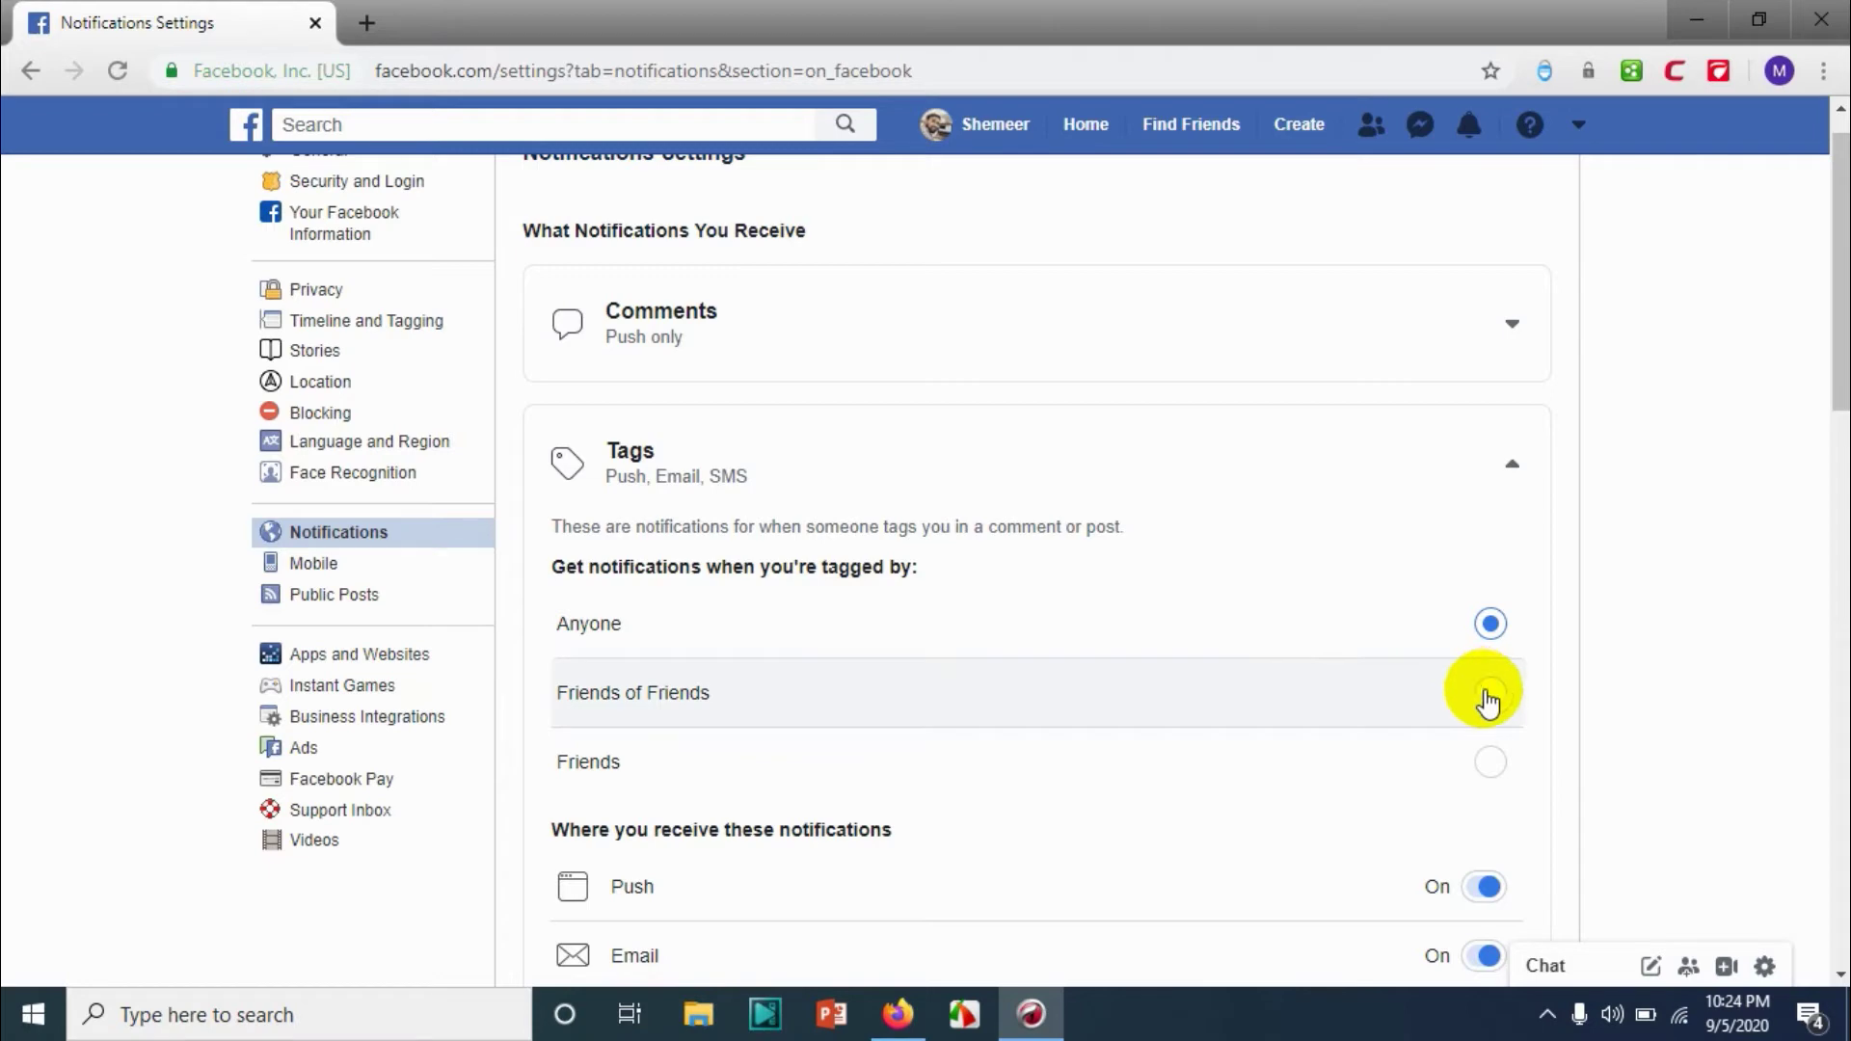
{"action": "left_click", "coordinate": [1489, 765]}
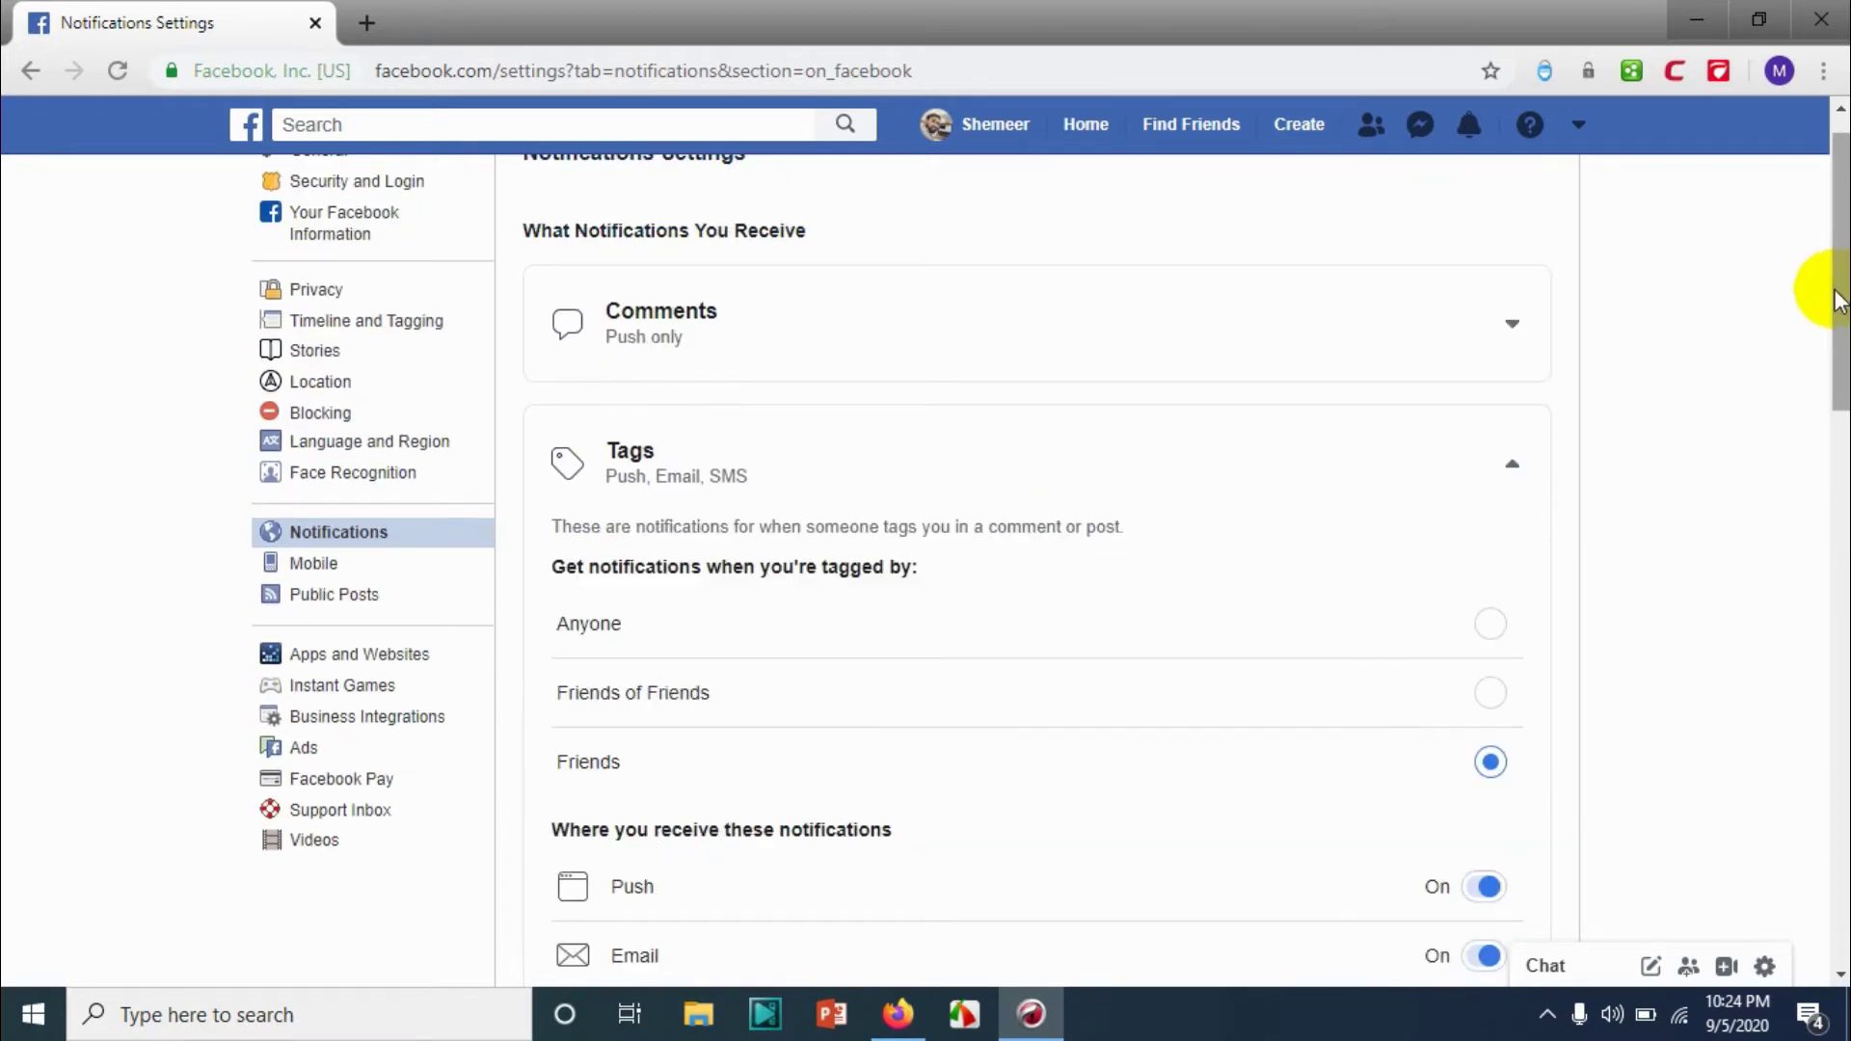
{"action": "left_click_drag", "start_coordinate": [1842, 283], "coordinate": [1841, 362]}
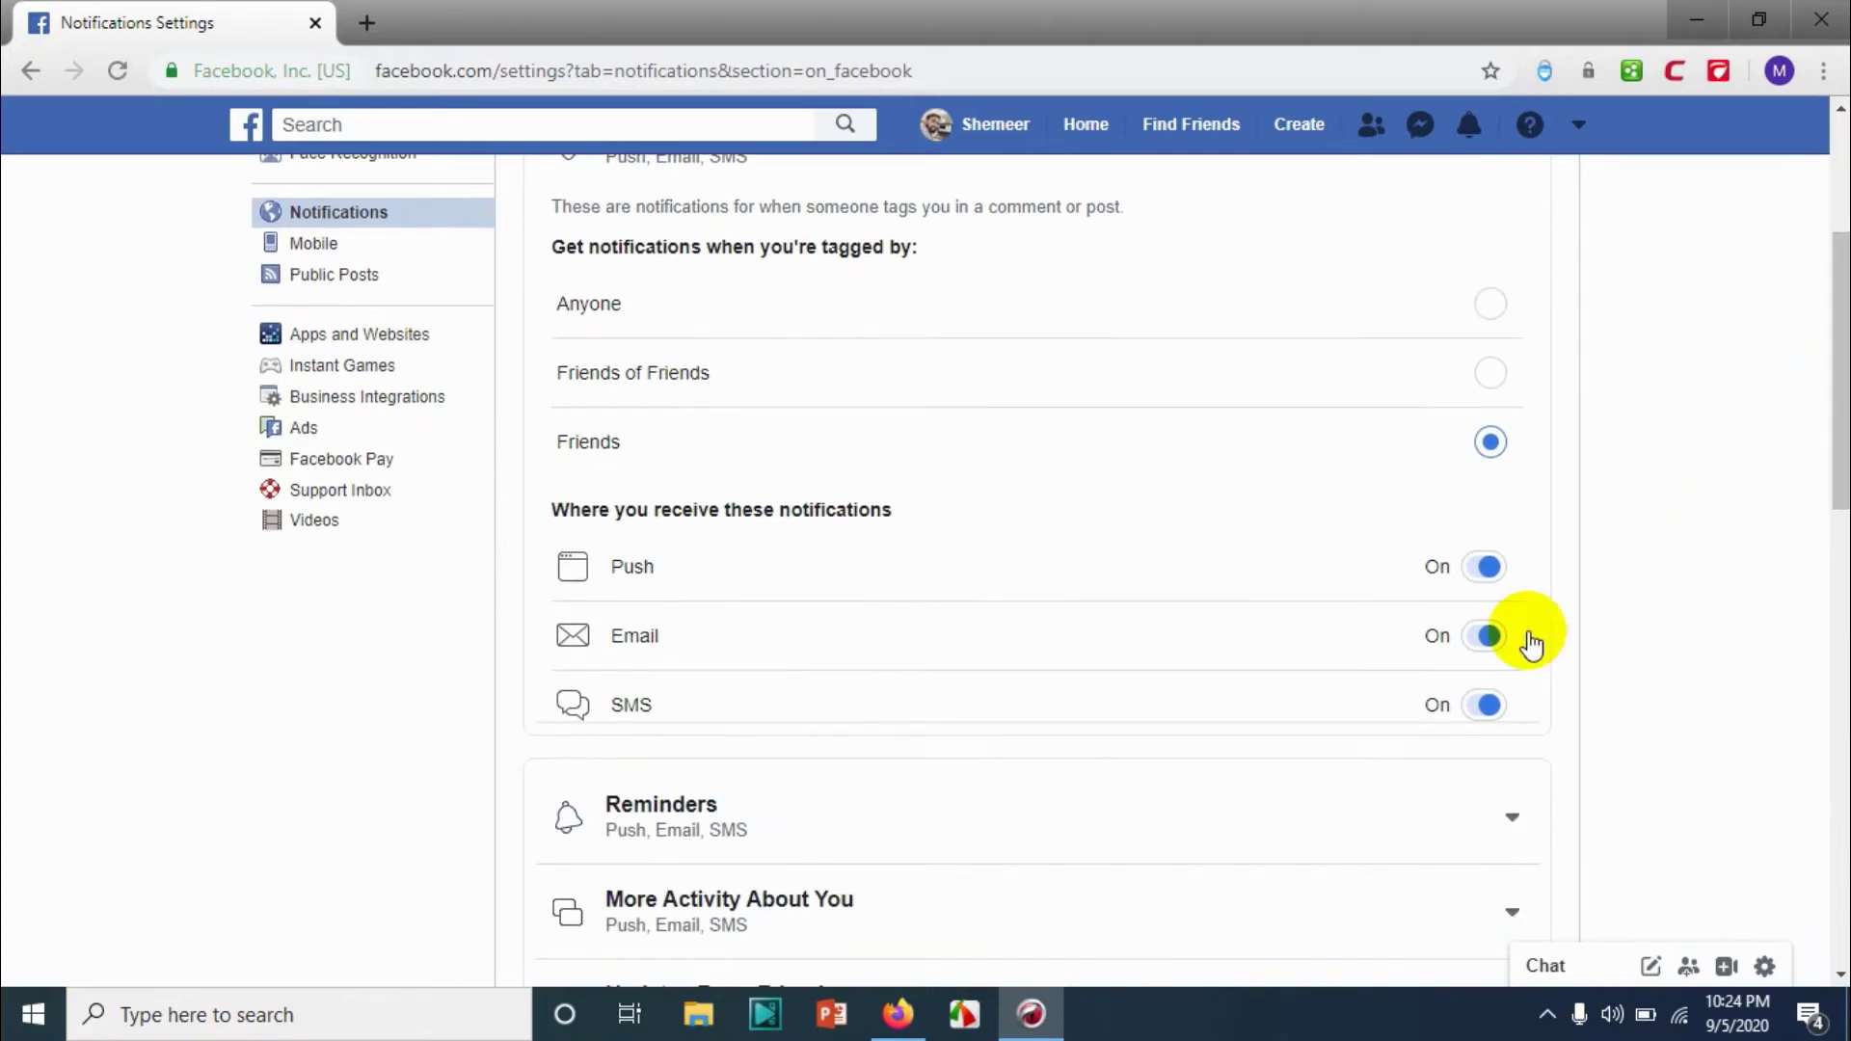
{"action": "left_click", "coordinate": [1488, 637]}
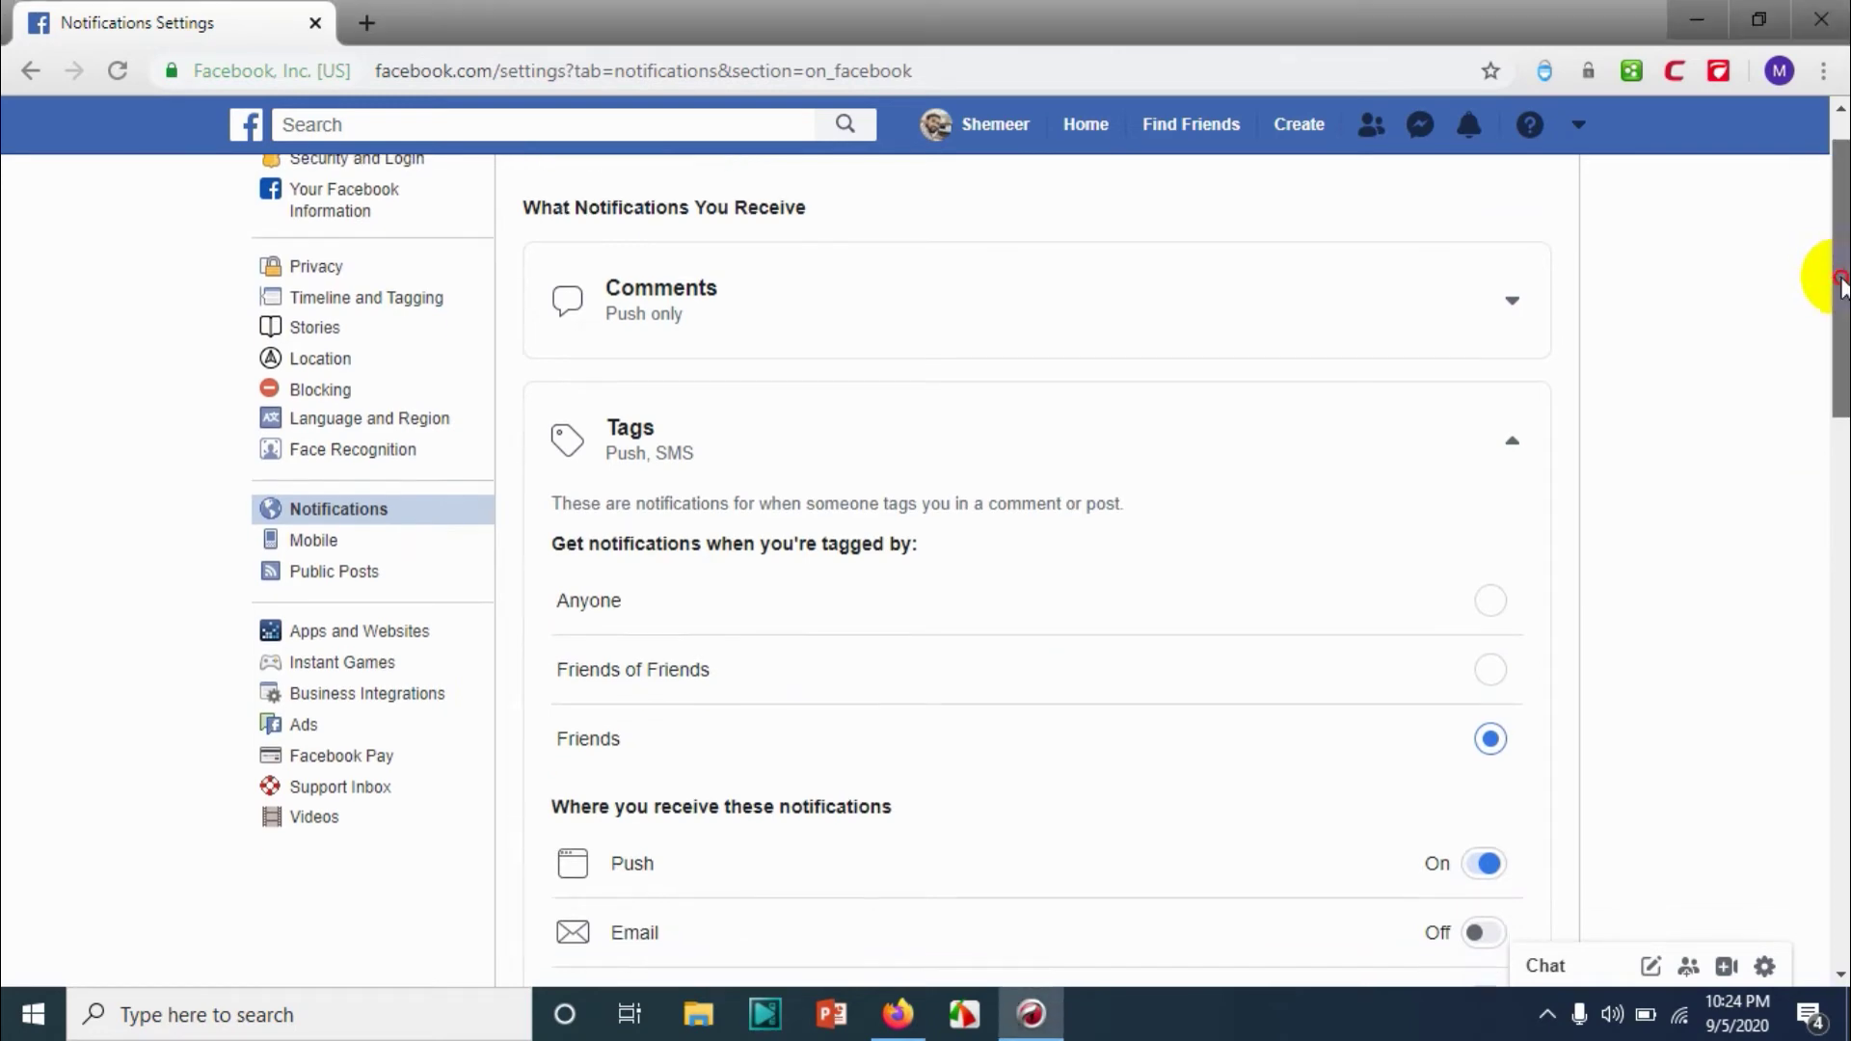
{"action": "left_click_drag", "start_coordinate": [1837, 268], "coordinate": [1837, 435]}
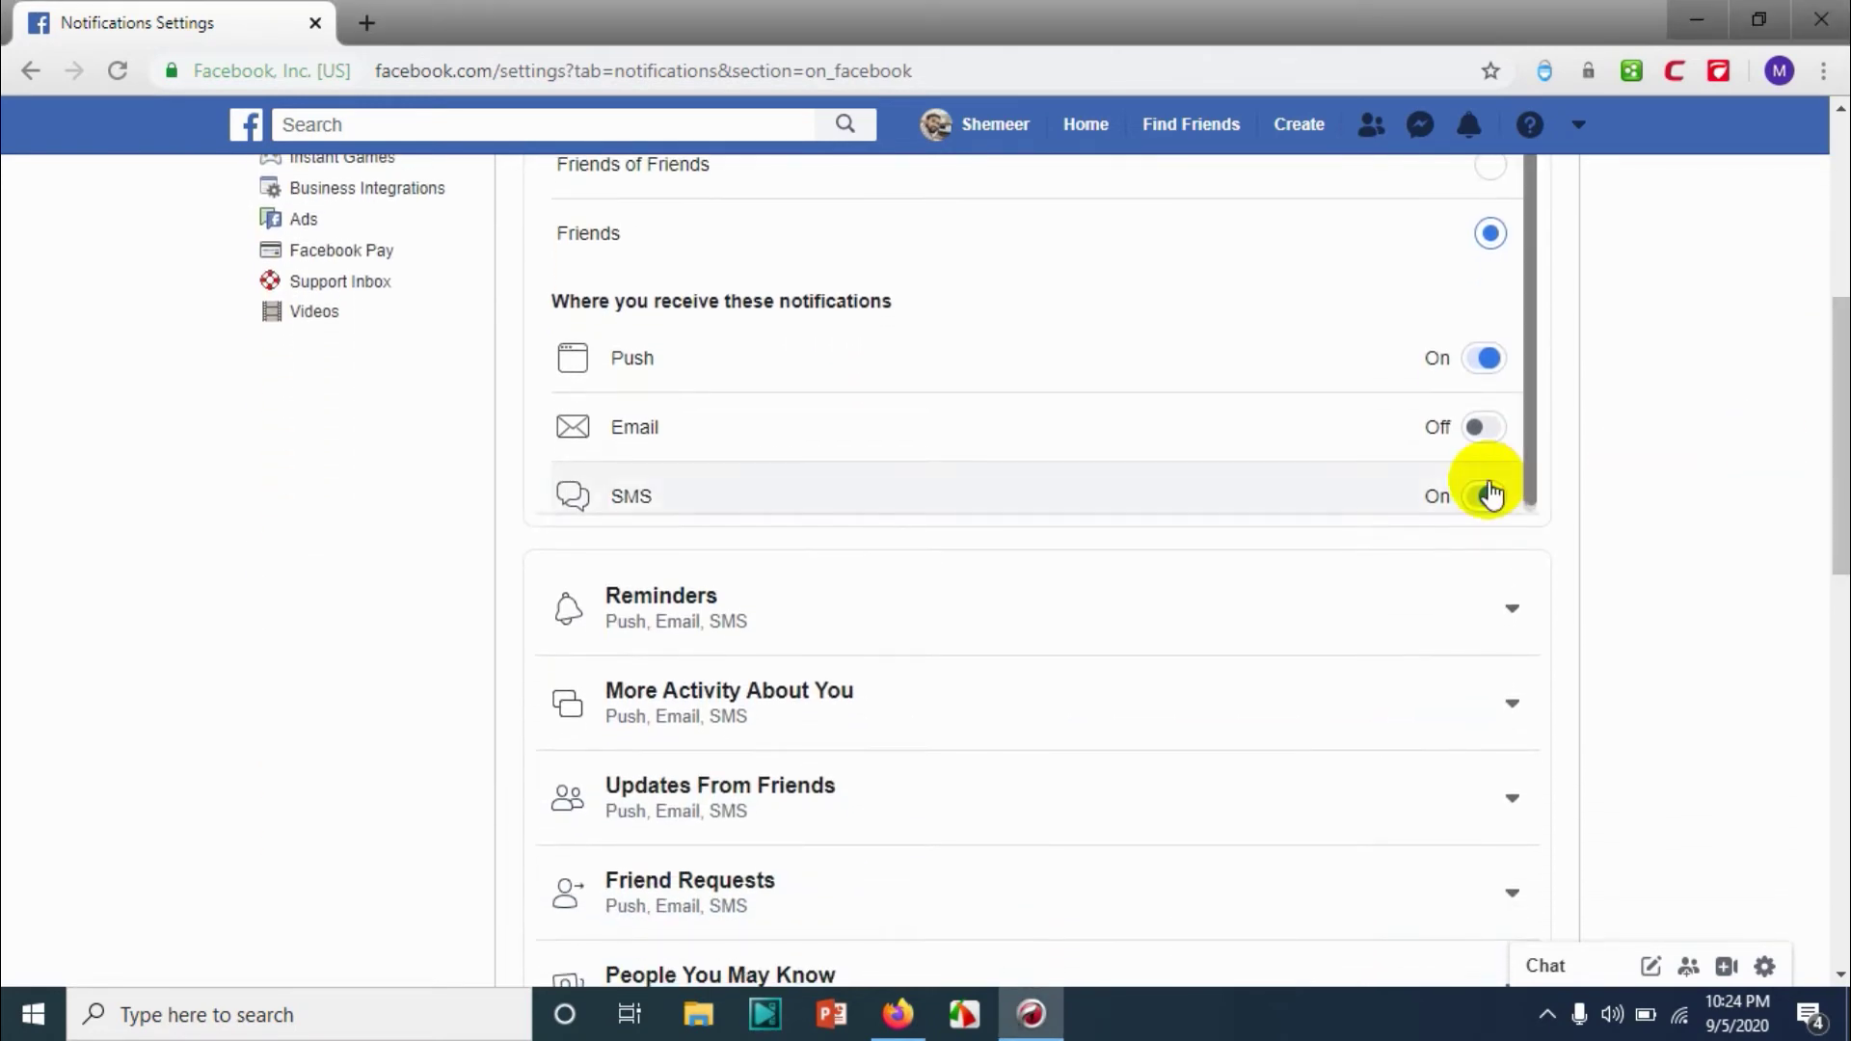
{"action": "left_click", "coordinate": [1487, 497]}
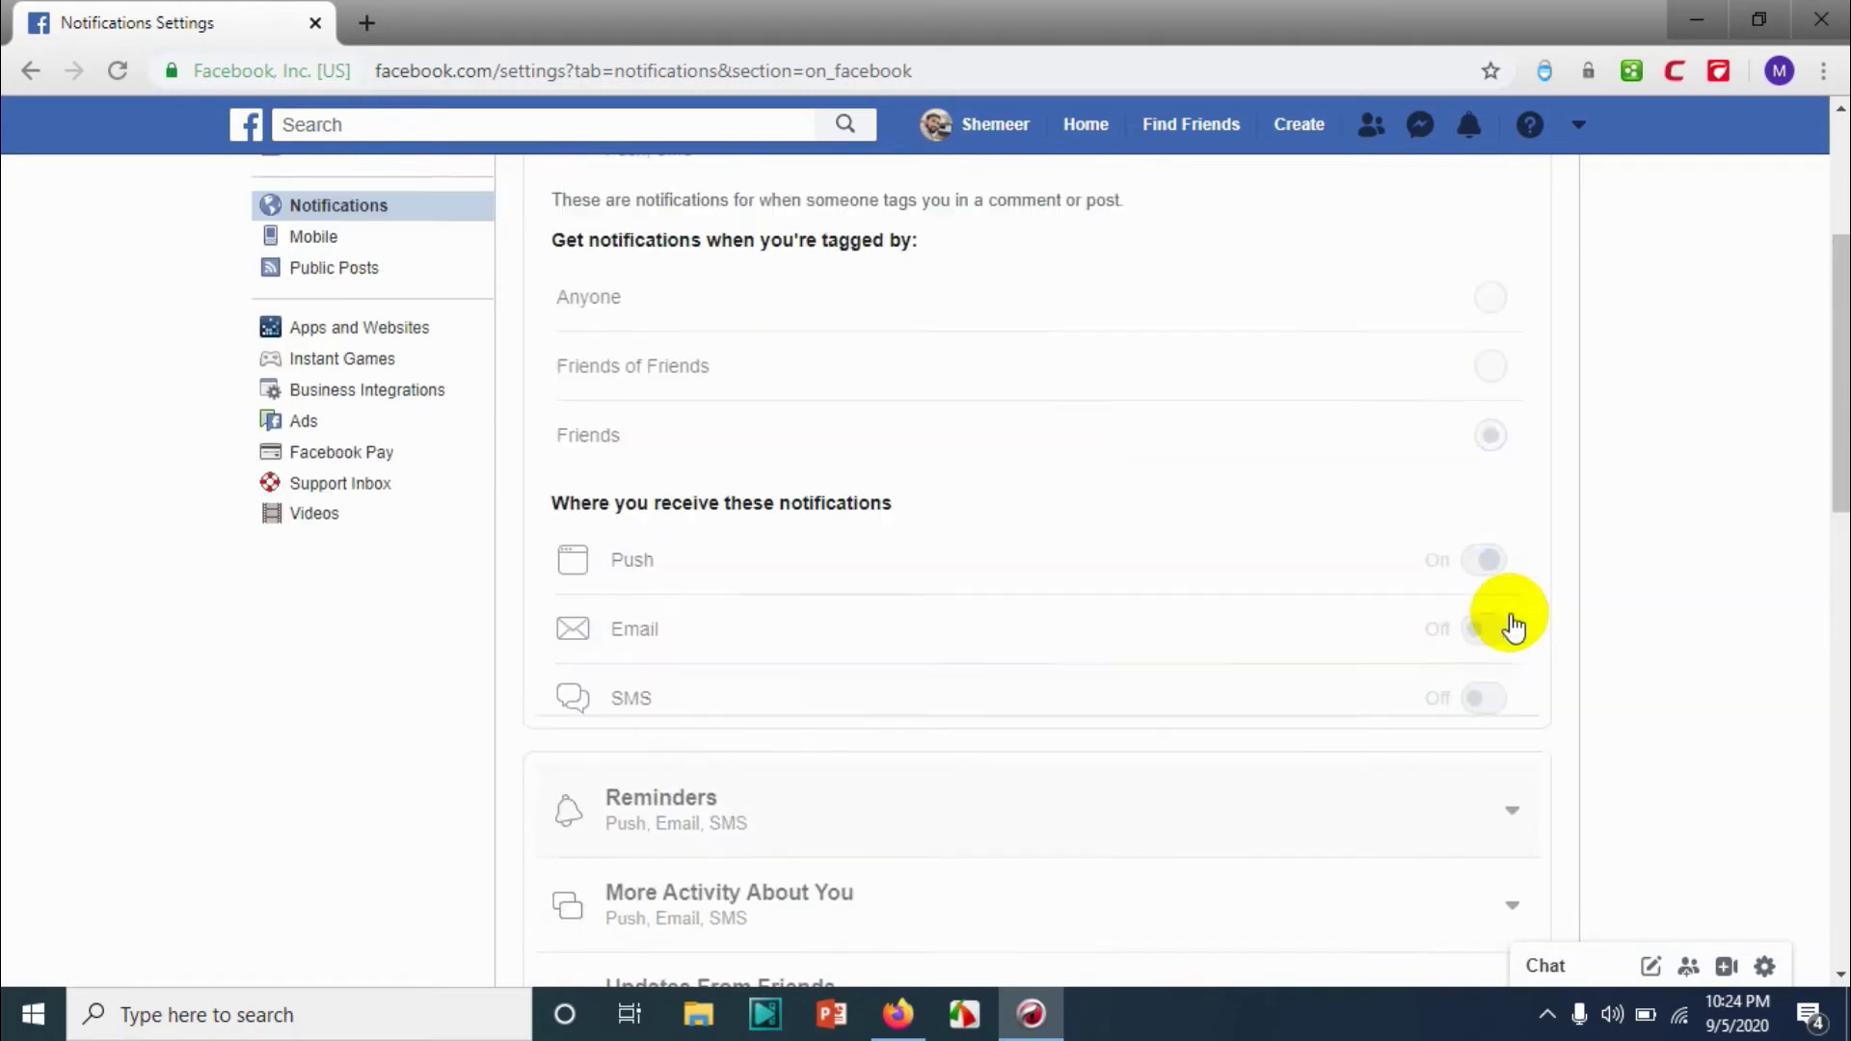
{"action": "scroll", "coordinate": [1527, 579], "scroll_direction": "up", "scroll_amount": 5}
{"action": "mouse_move", "coordinate": [1837, 363]}
{"action": "left_mouse_down"}
{"action": "mouse_move", "coordinate": [1840, 232]}
{"action": "mouse_move", "coordinate": [1838, 550]}
{"action": "left_mouse_up"}
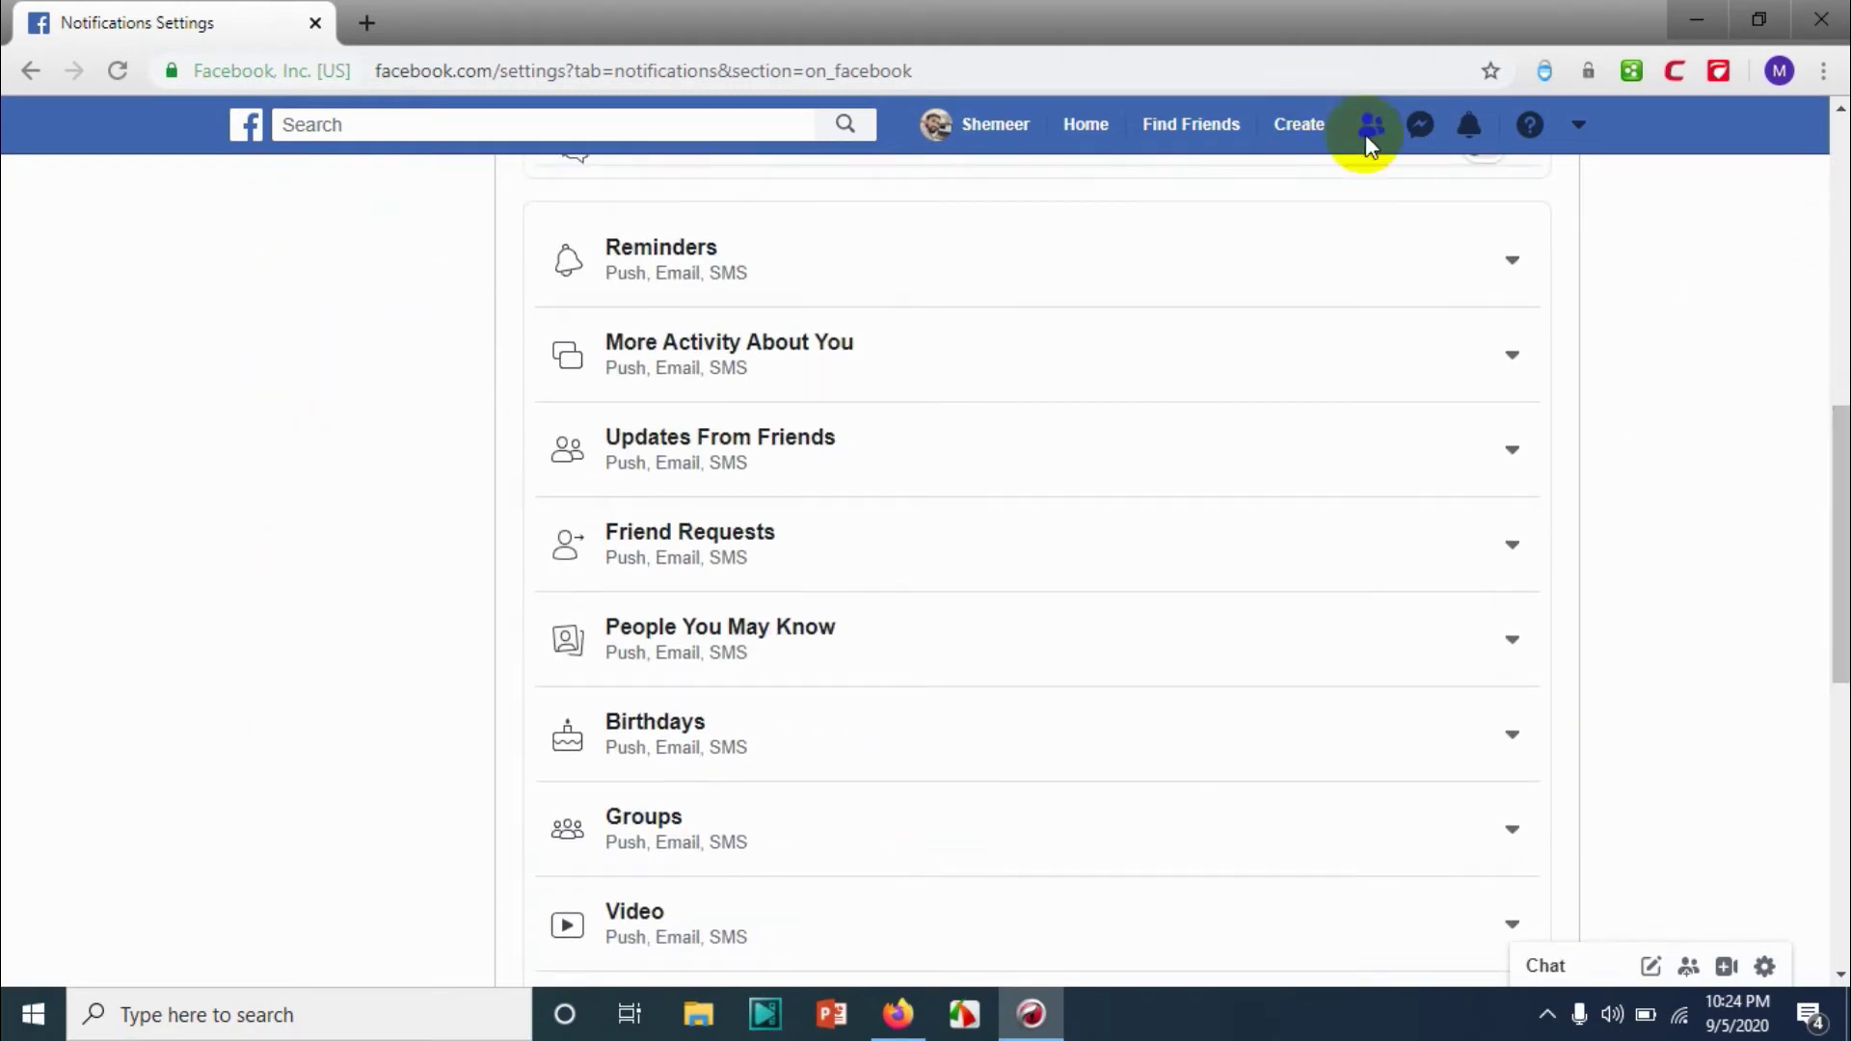
Step: Switch Reminders' Allow Notifications on Facebook toggle to Off
{"action": "left_click", "coordinate": [1517, 267]}
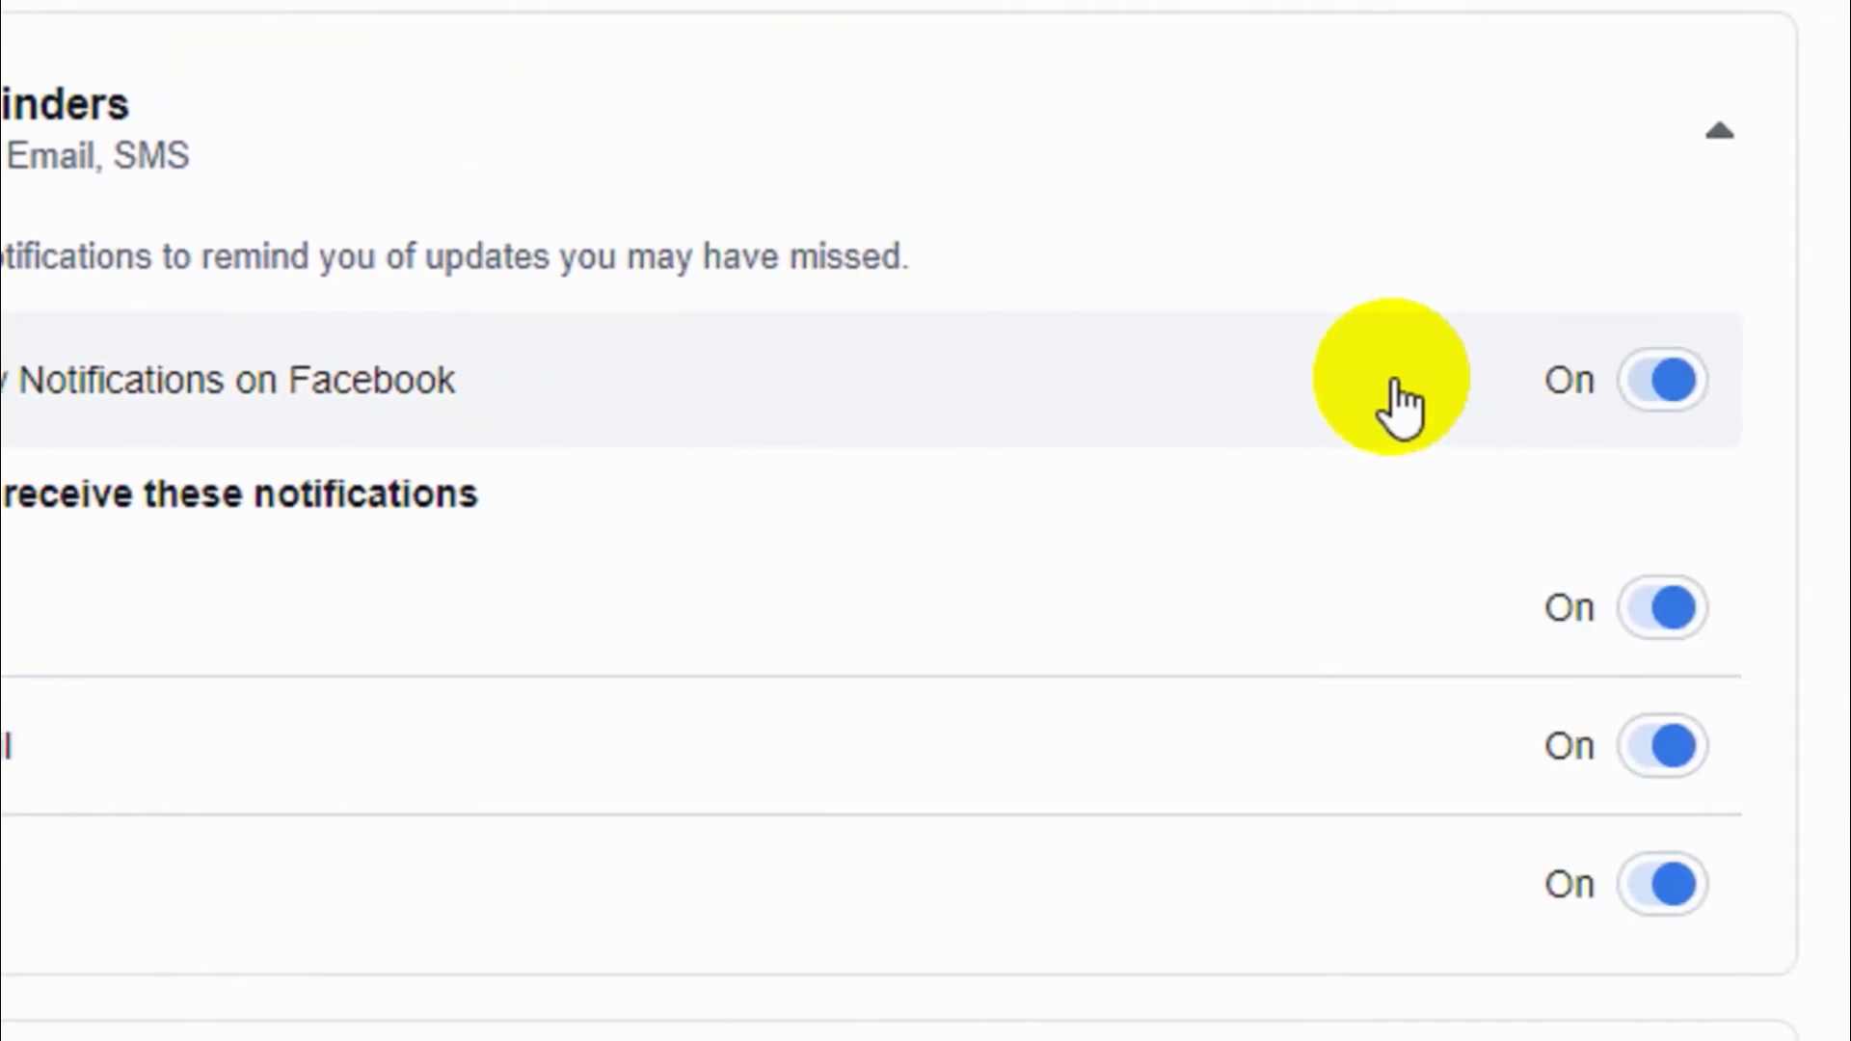
{"action": "left_click", "coordinate": [1411, 379]}
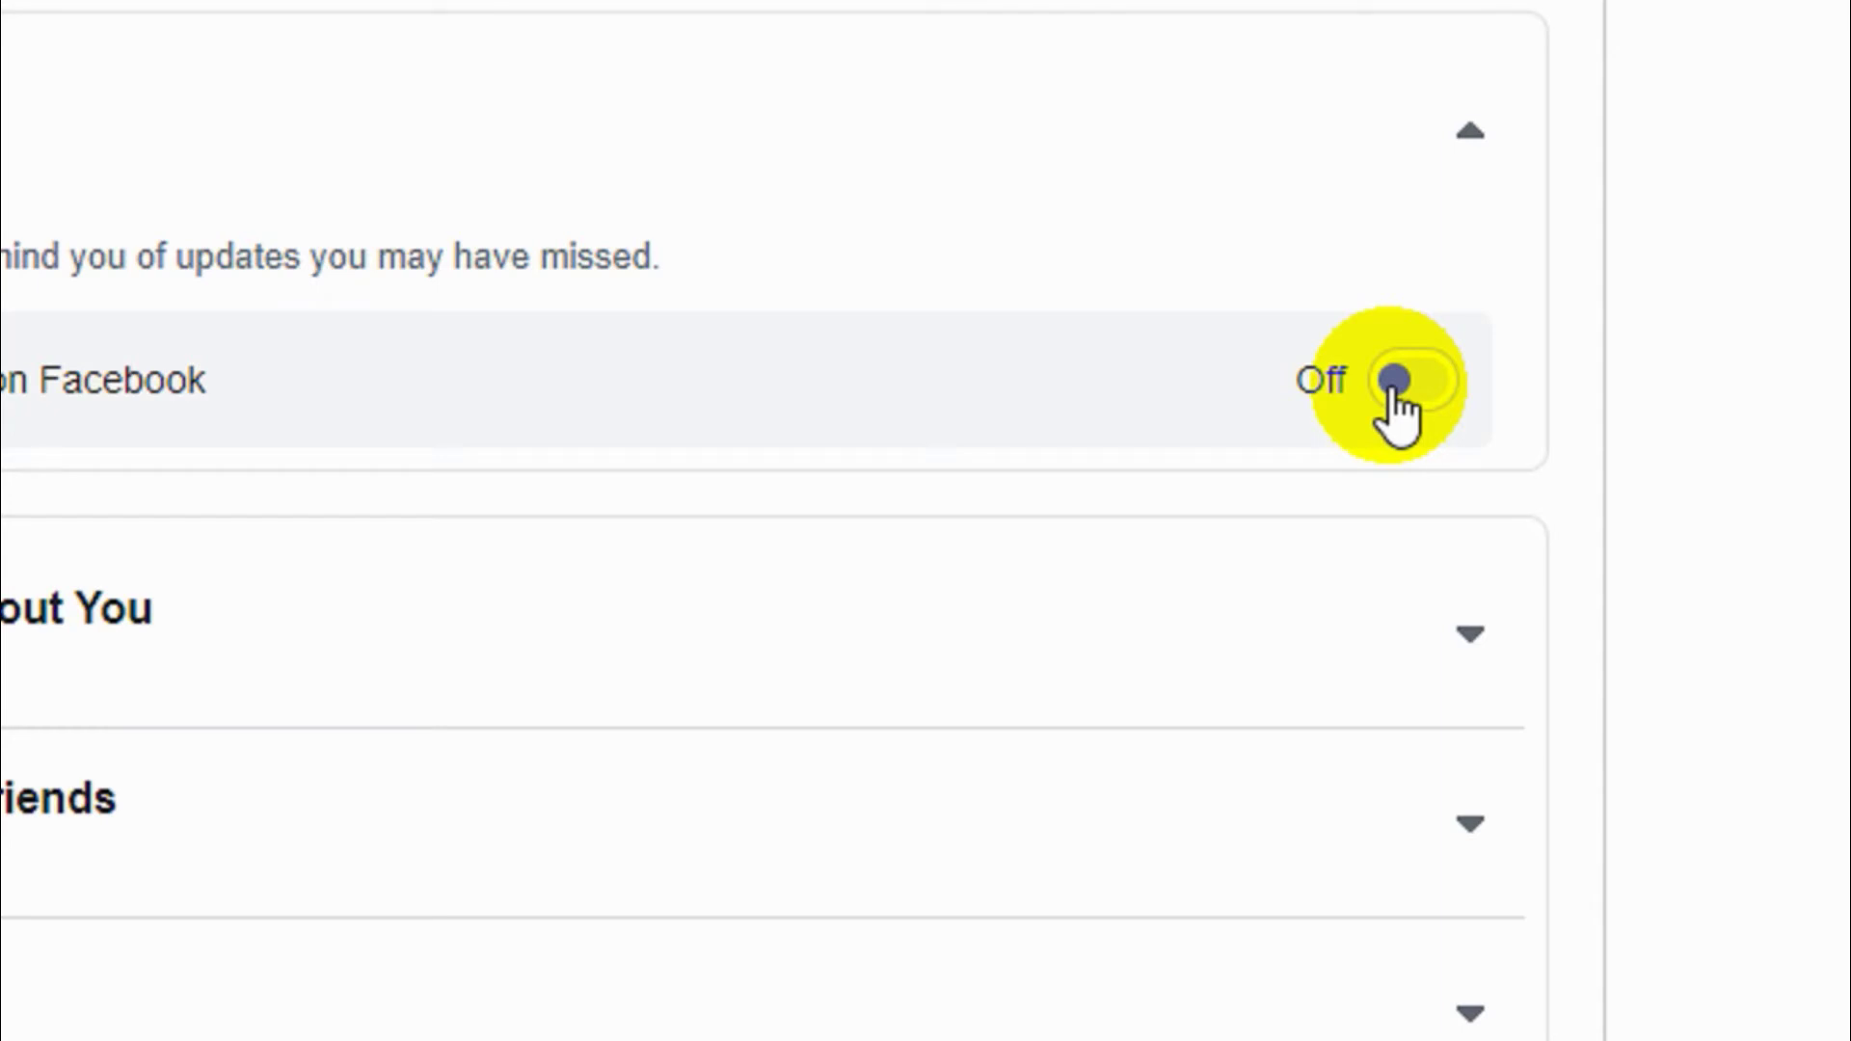
{"action": "scroll", "coordinate": [810, 724], "scroll_direction": "up", "scroll_amount": 1}
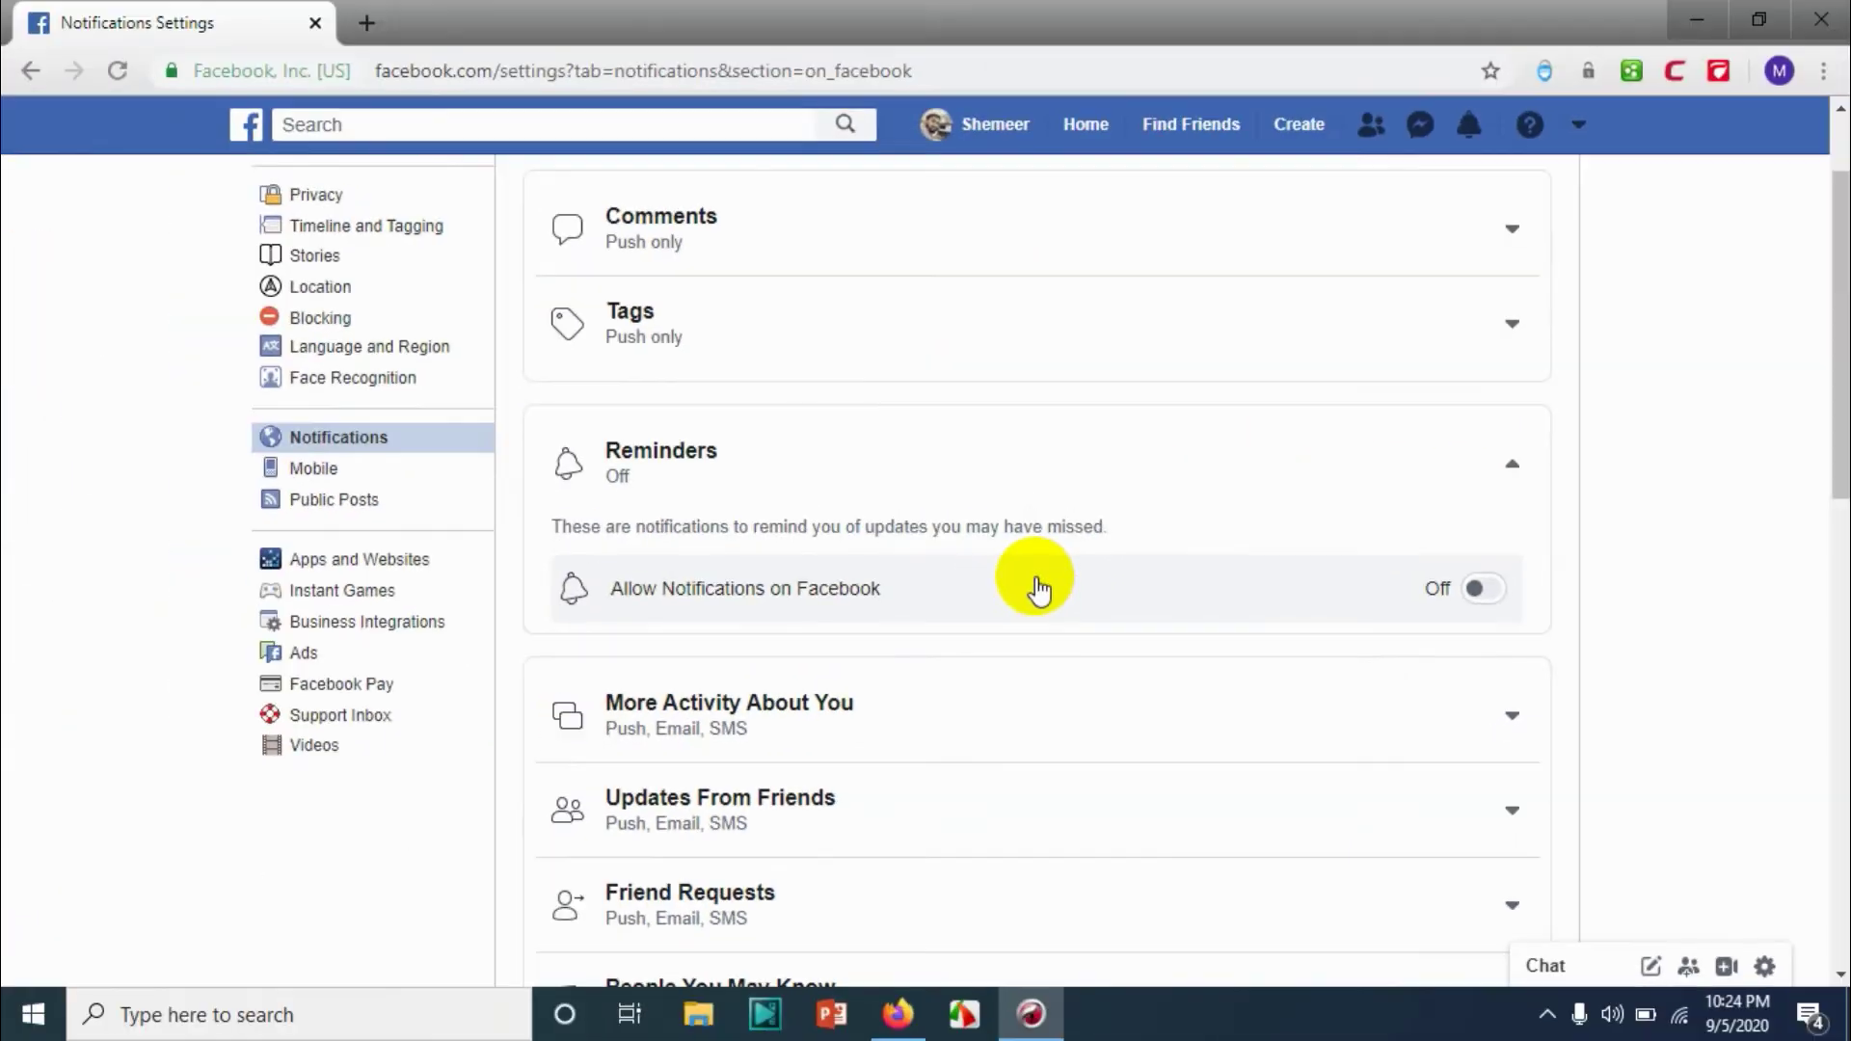
Step: Switch Video live-broadcast notifications to Off, after briefly turning them back on
{"action": "left_click", "coordinate": [1515, 719]}
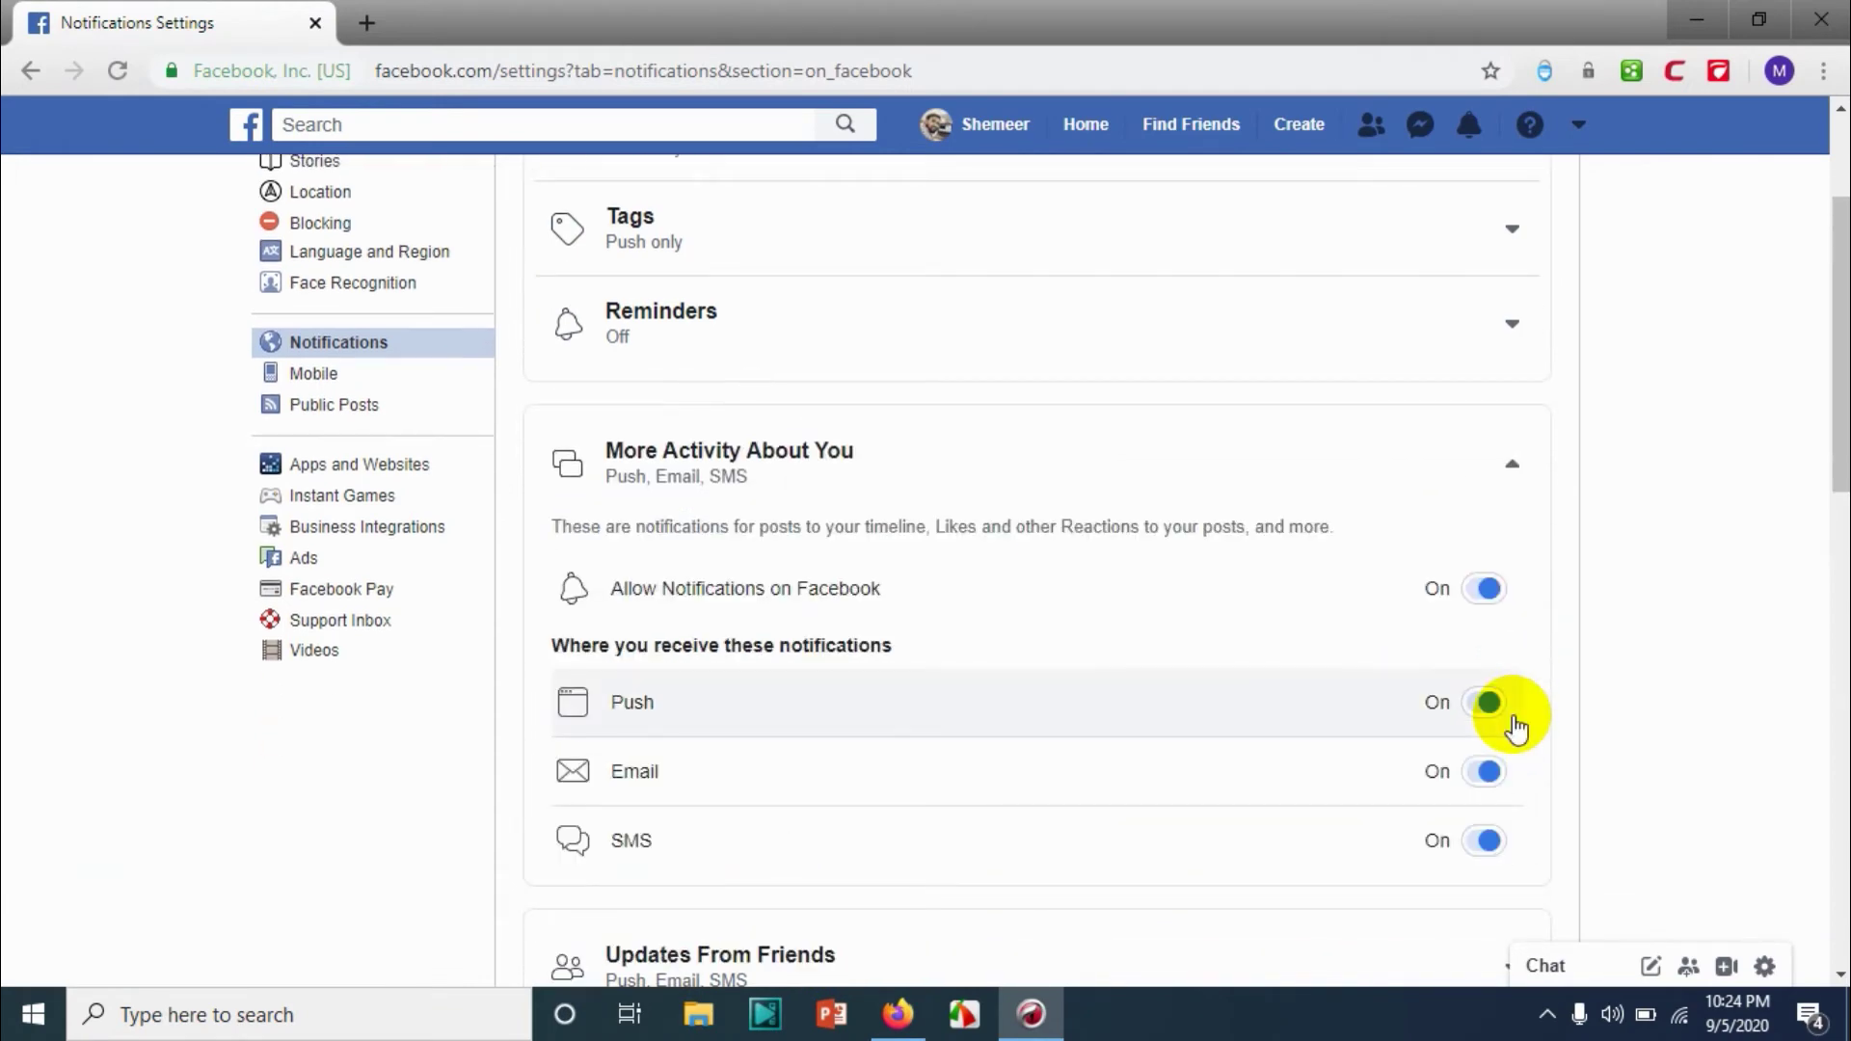
{"action": "left_click_drag", "start_coordinate": [1838, 414], "coordinate": [1838, 695]}
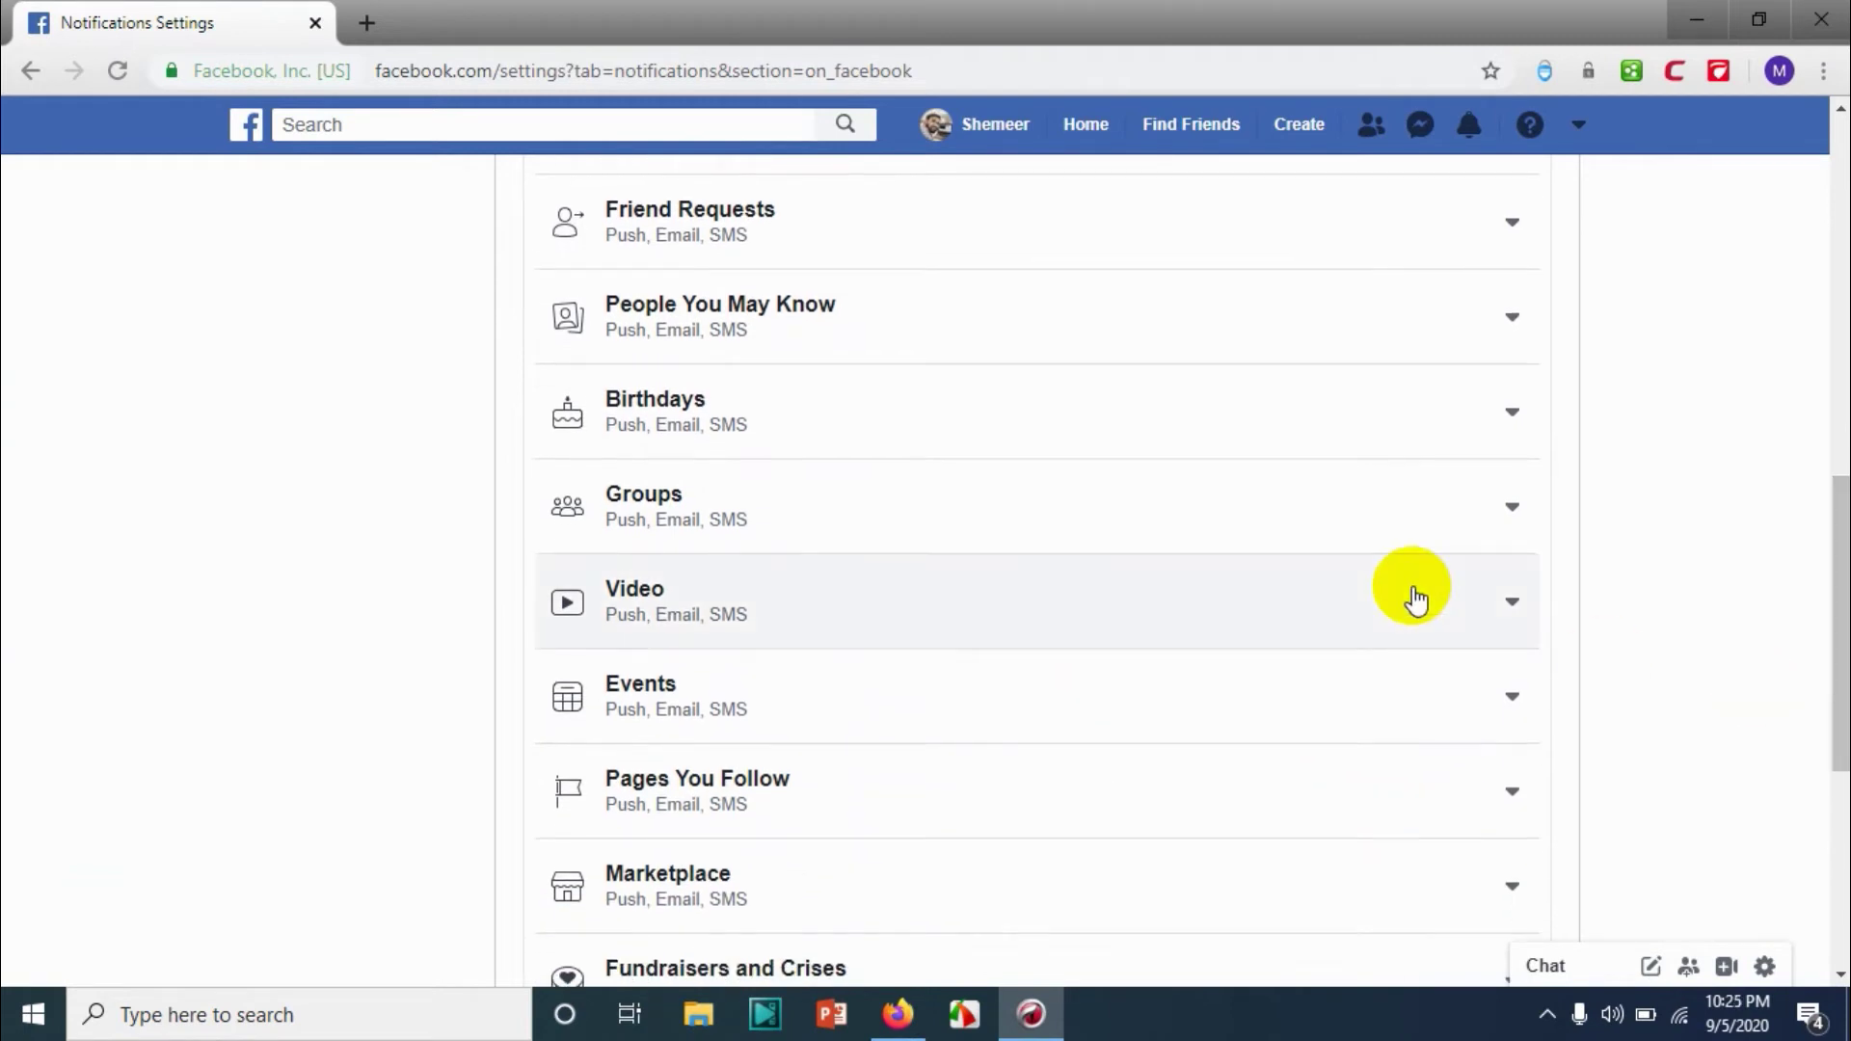
{"action": "left_click", "coordinate": [1510, 602]}
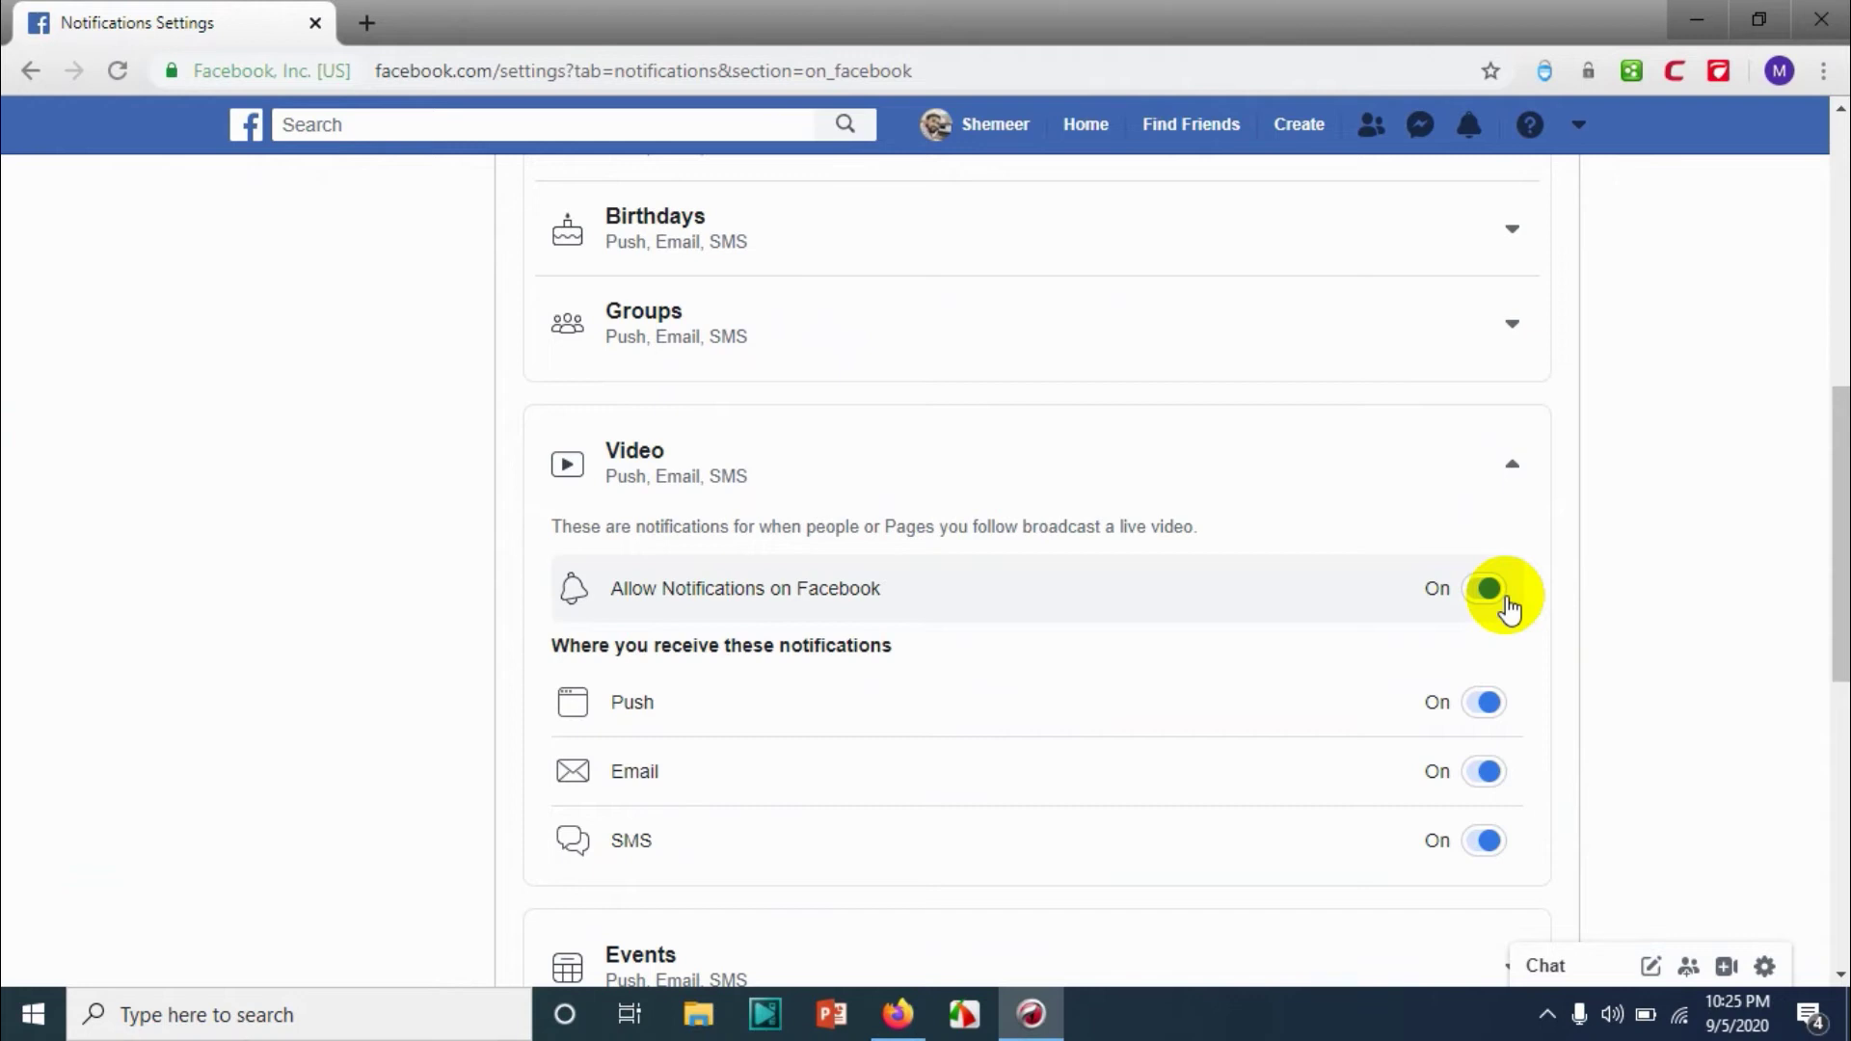
{"action": "left_click", "coordinate": [1484, 590]}
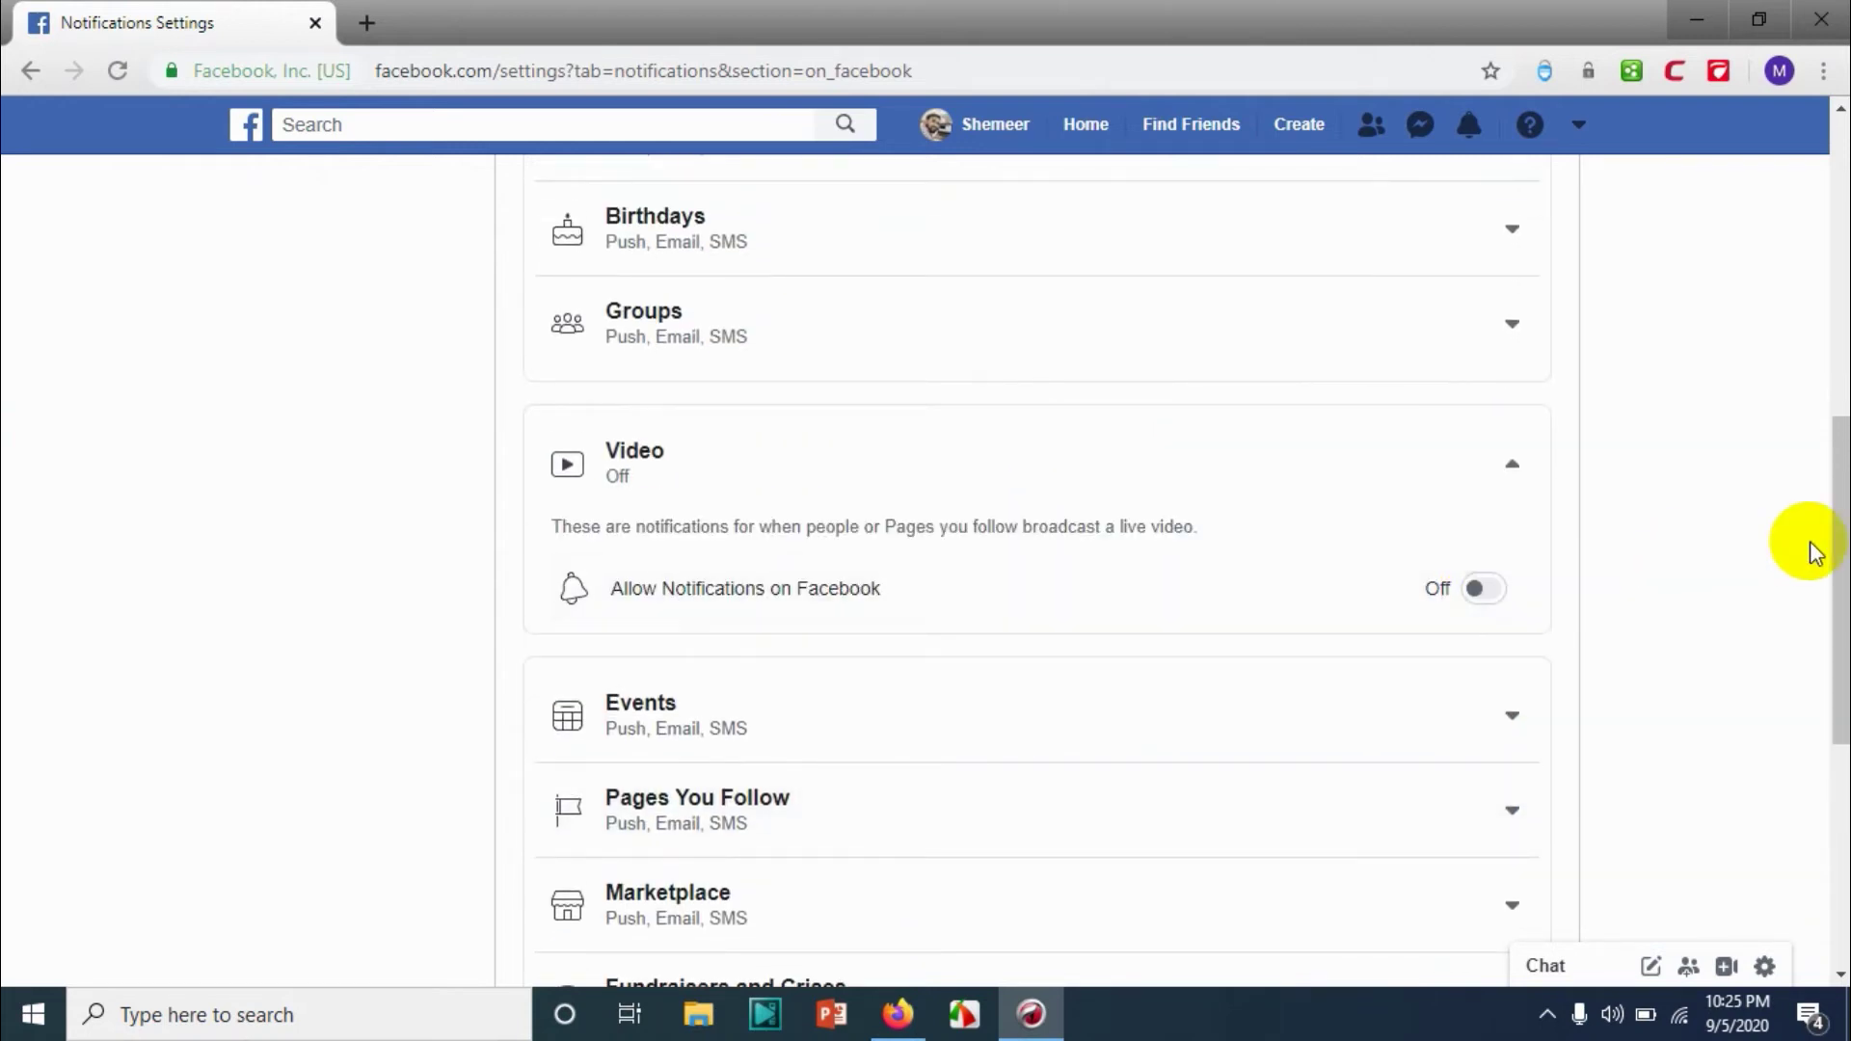
{"action": "left_click_drag", "start_coordinate": [1834, 506], "coordinate": [1834, 557]}
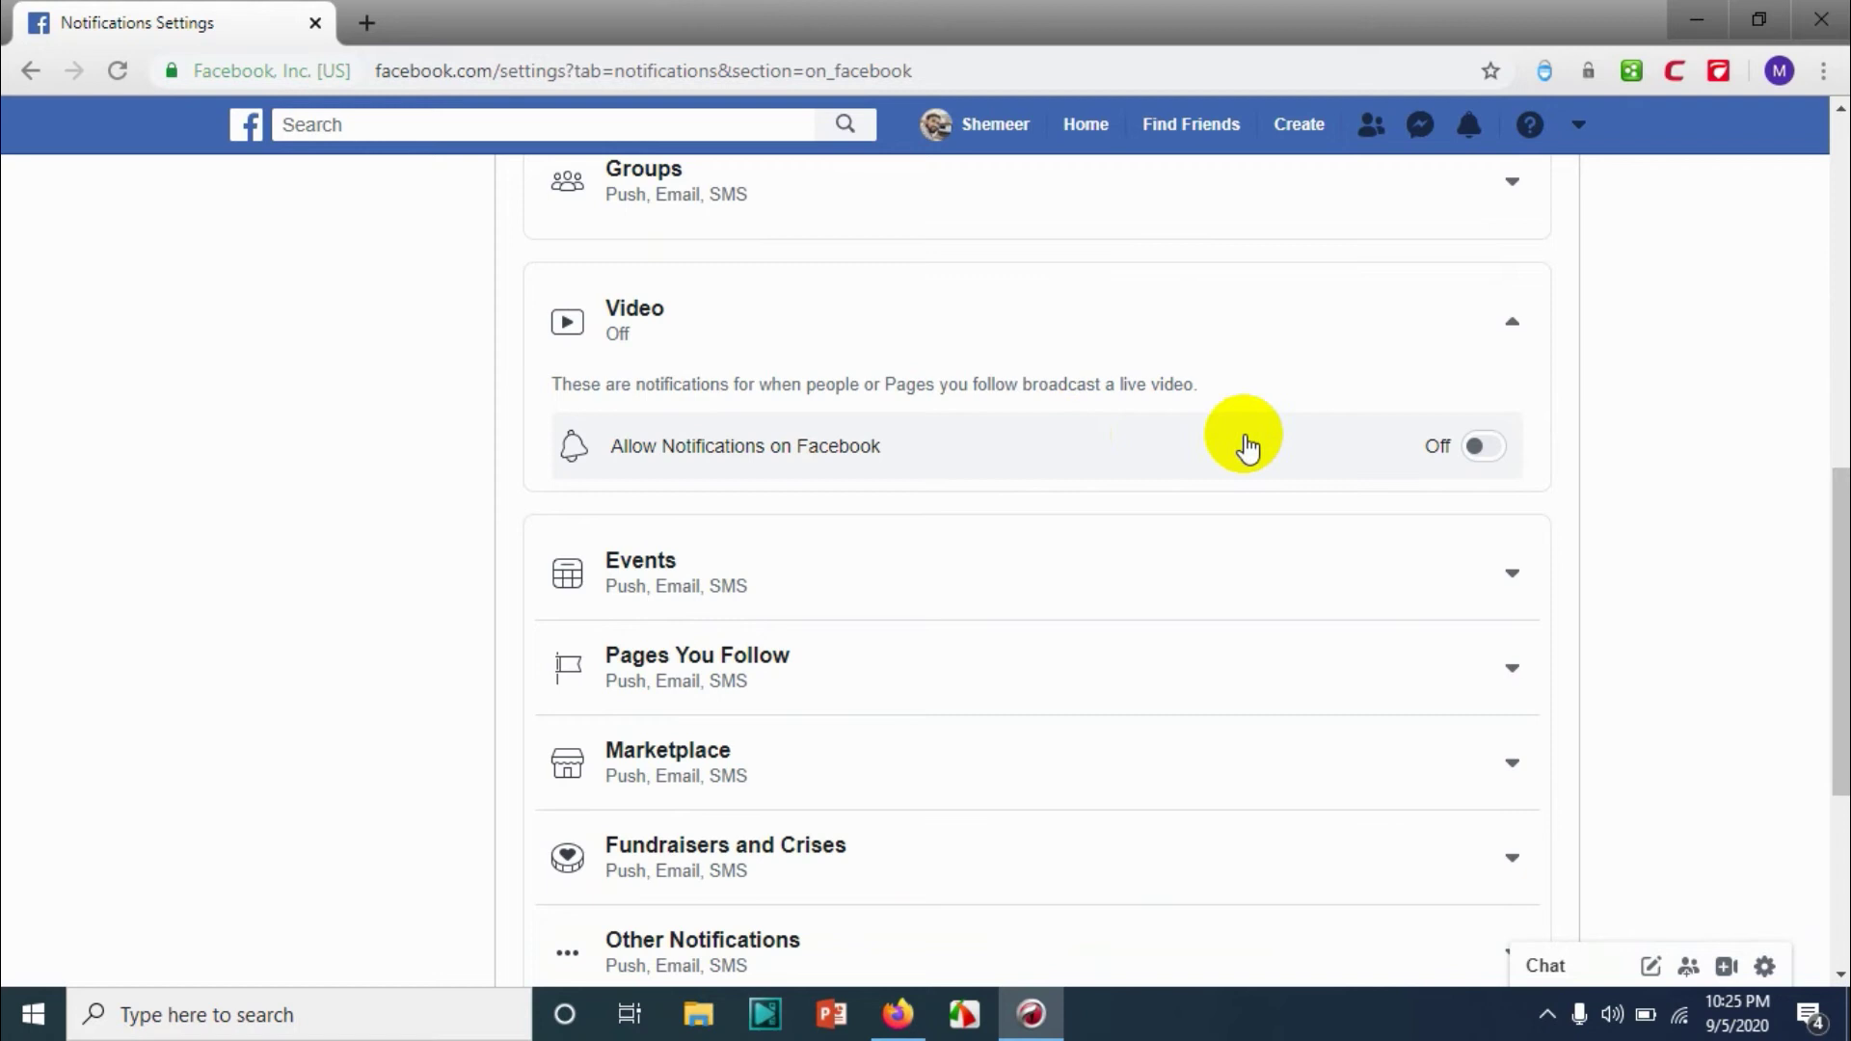
{"action": "left_click", "coordinate": [1475, 445]}
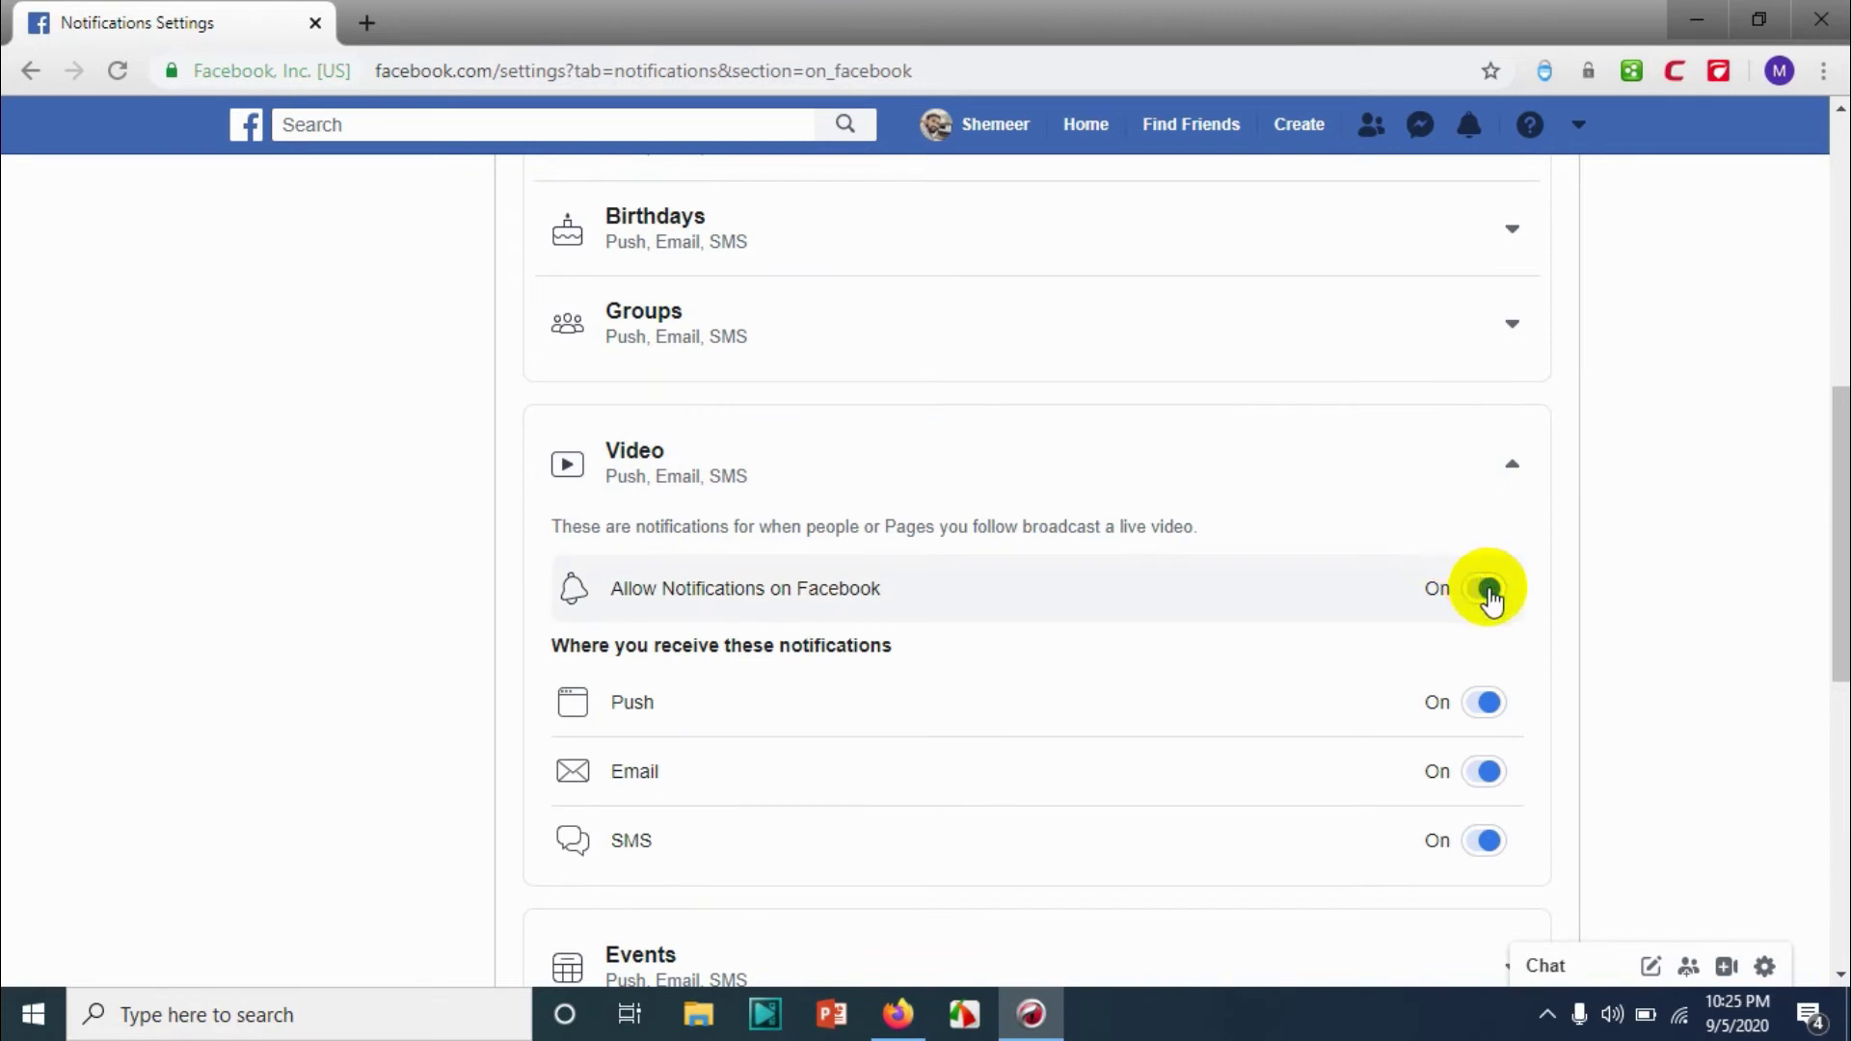
{"action": "left_click", "coordinate": [1490, 590]}
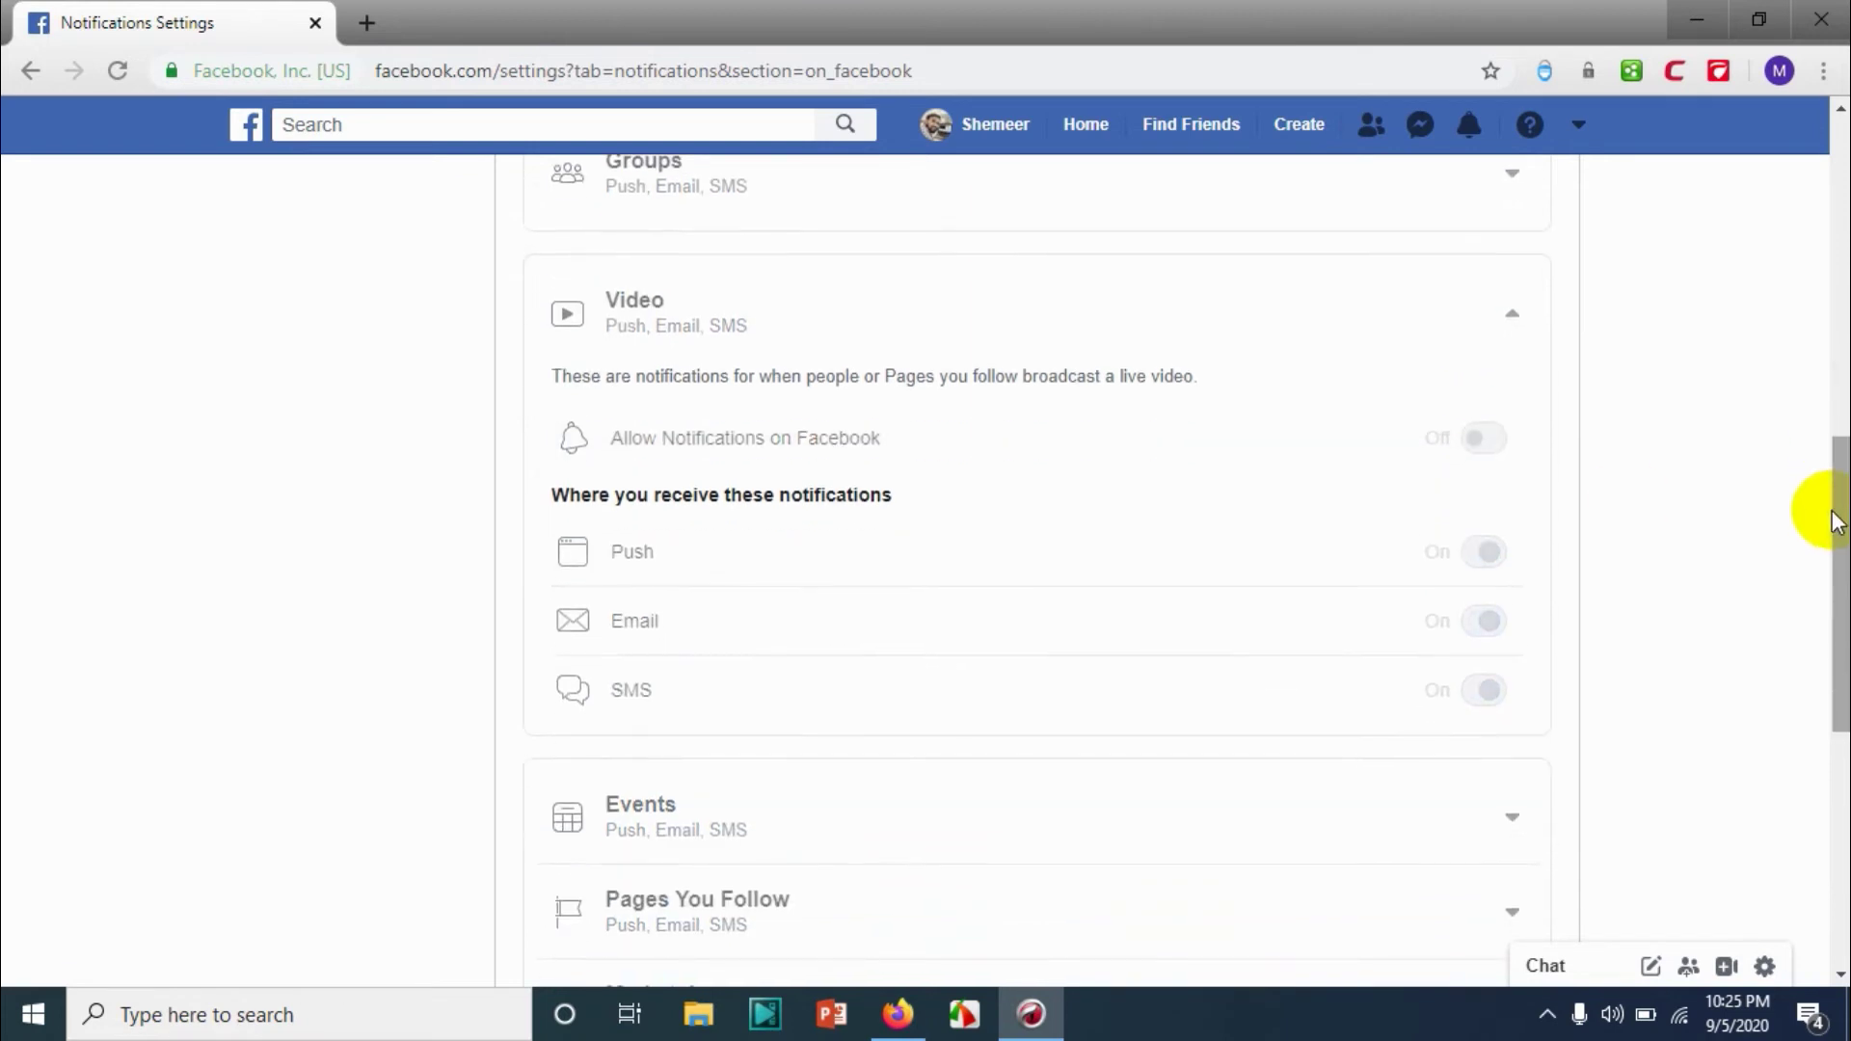
{"action": "left_click_drag", "start_coordinate": [1840, 528], "coordinate": [1840, 810]}
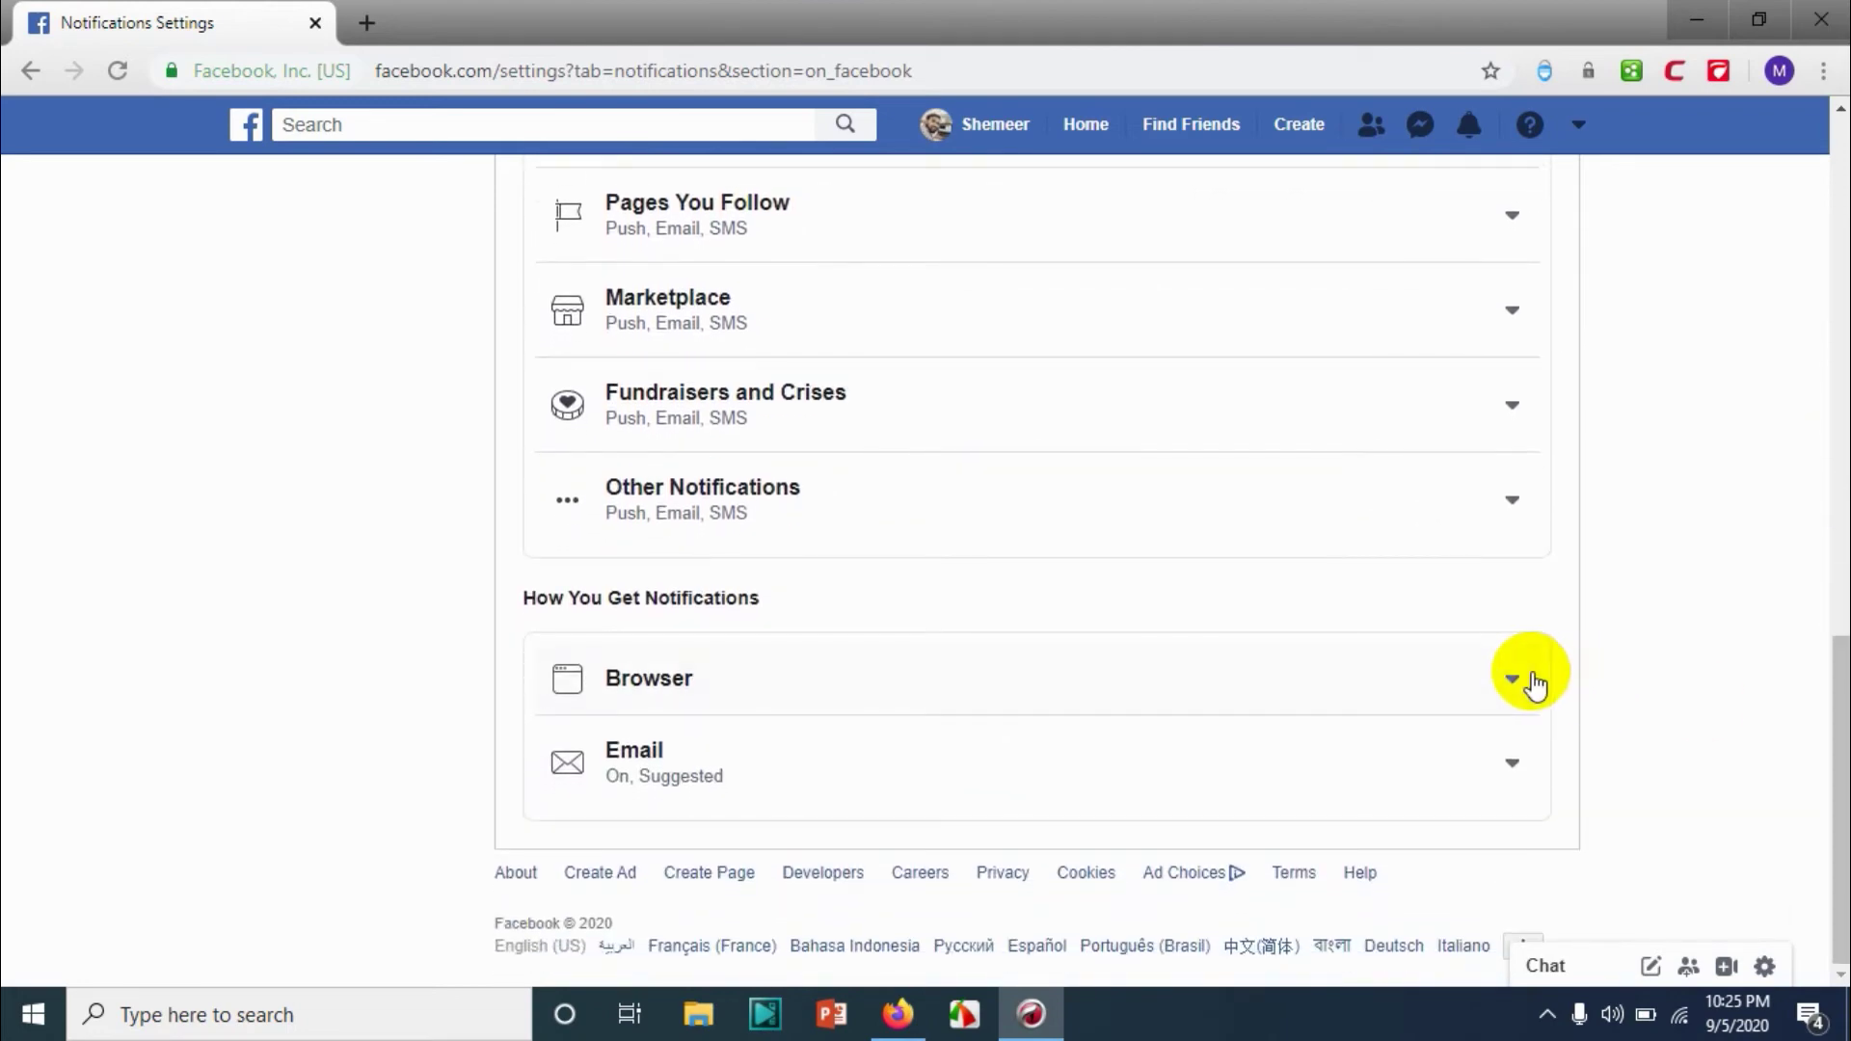
Step: Dismiss the Chrome push prompt, leaving Browser push off and both sounds on
{"action": "left_click", "coordinate": [1513, 680]}
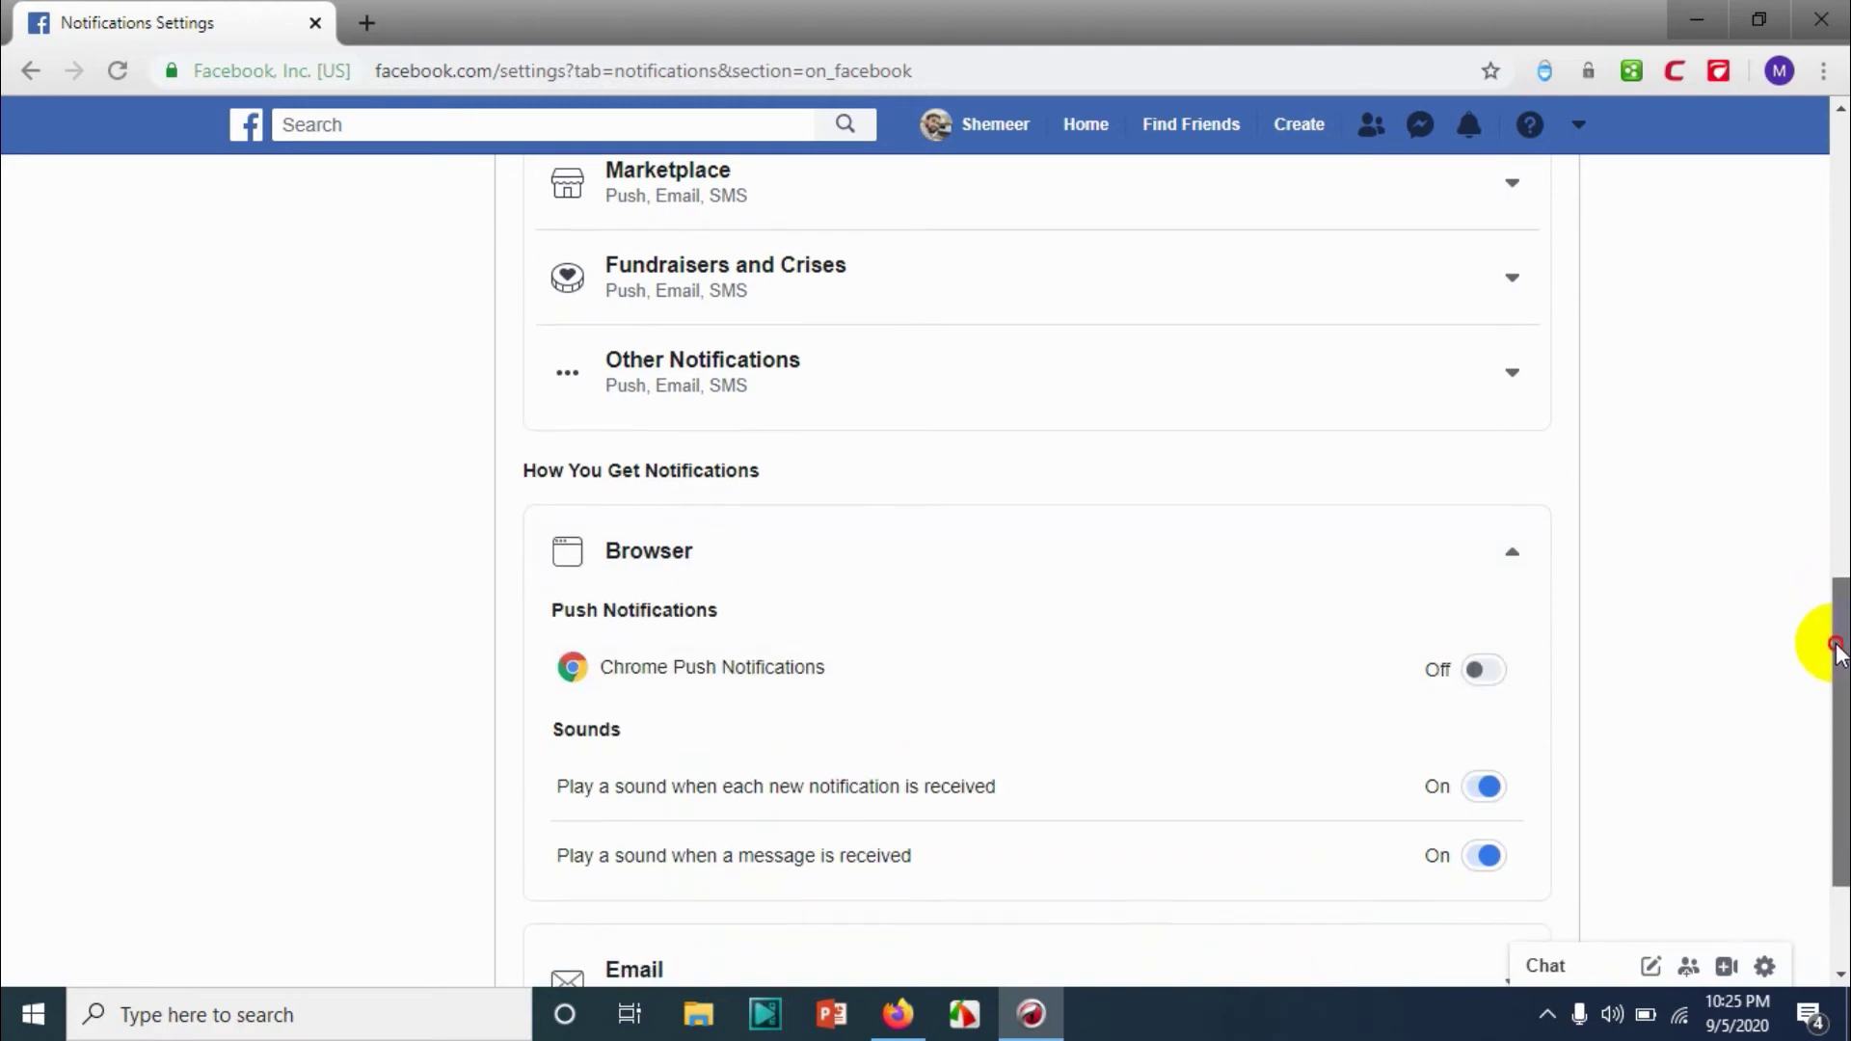
{"action": "left_click_drag", "start_coordinate": [1839, 608], "coordinate": [1834, 693]}
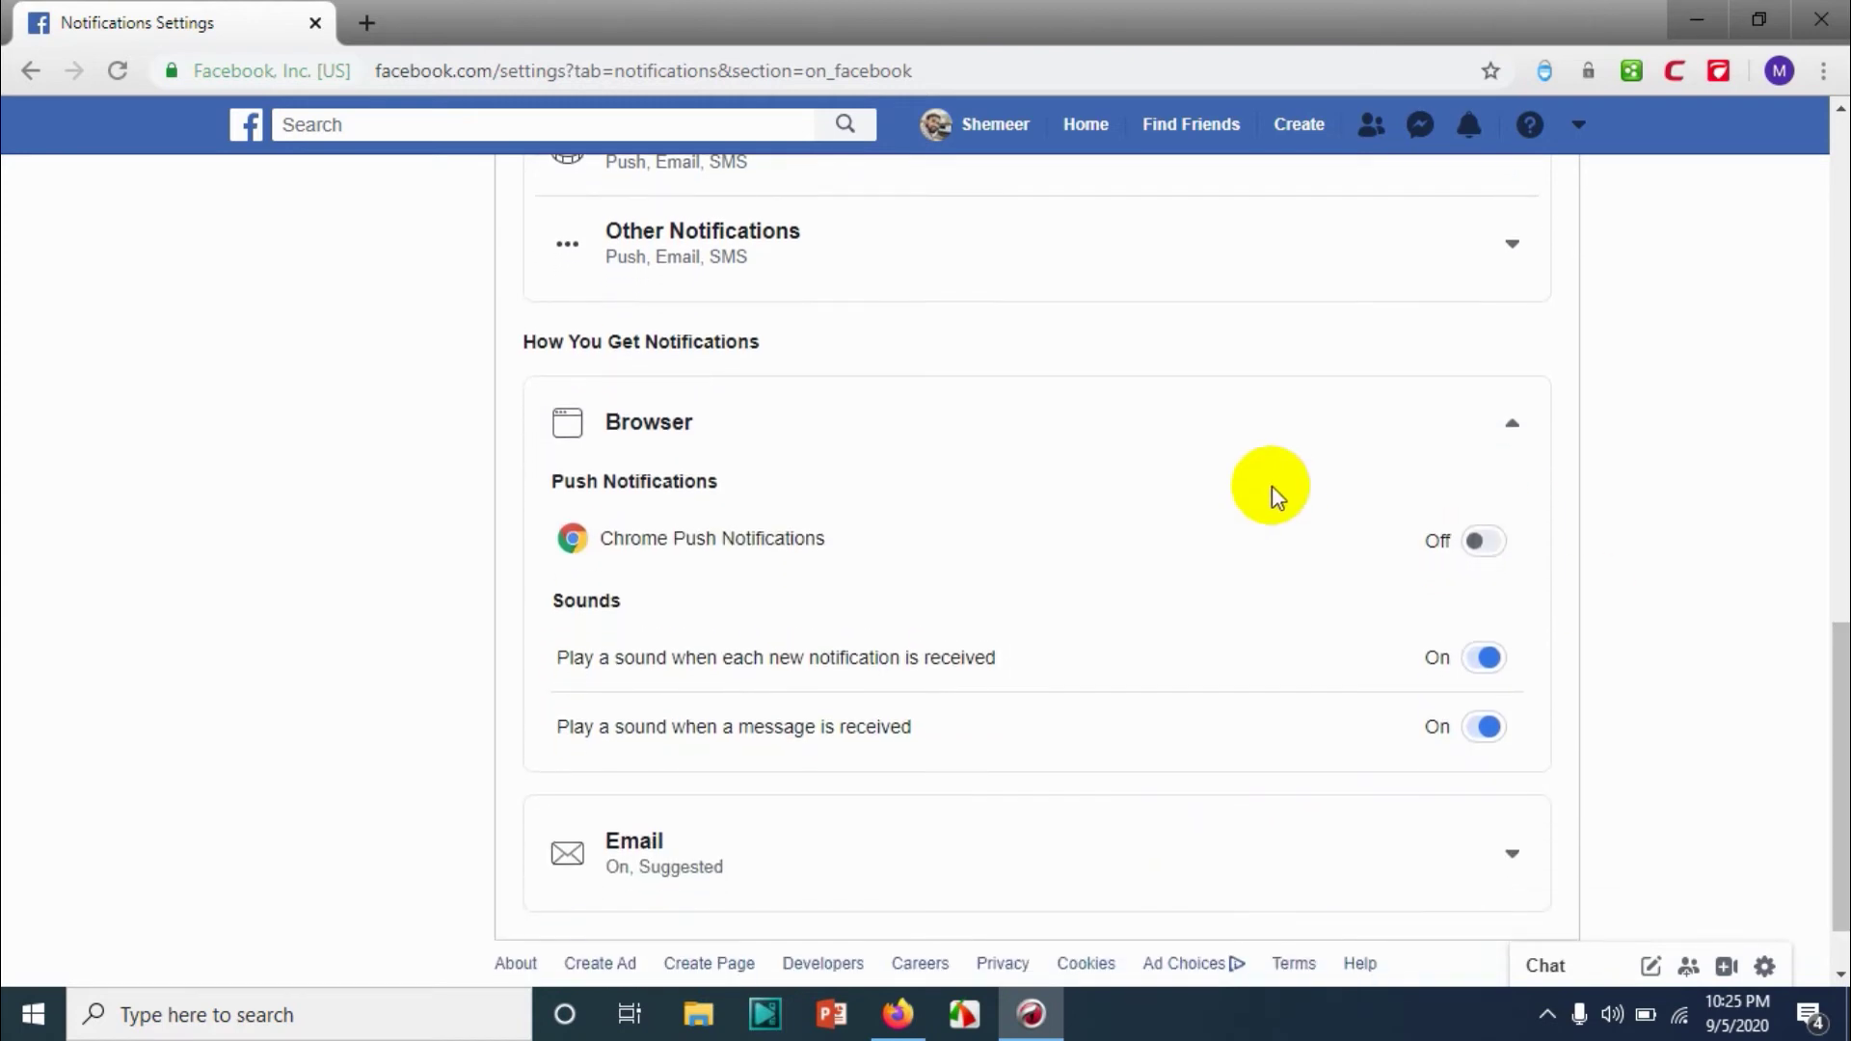
{"action": "left_click", "coordinate": [1483, 542]}
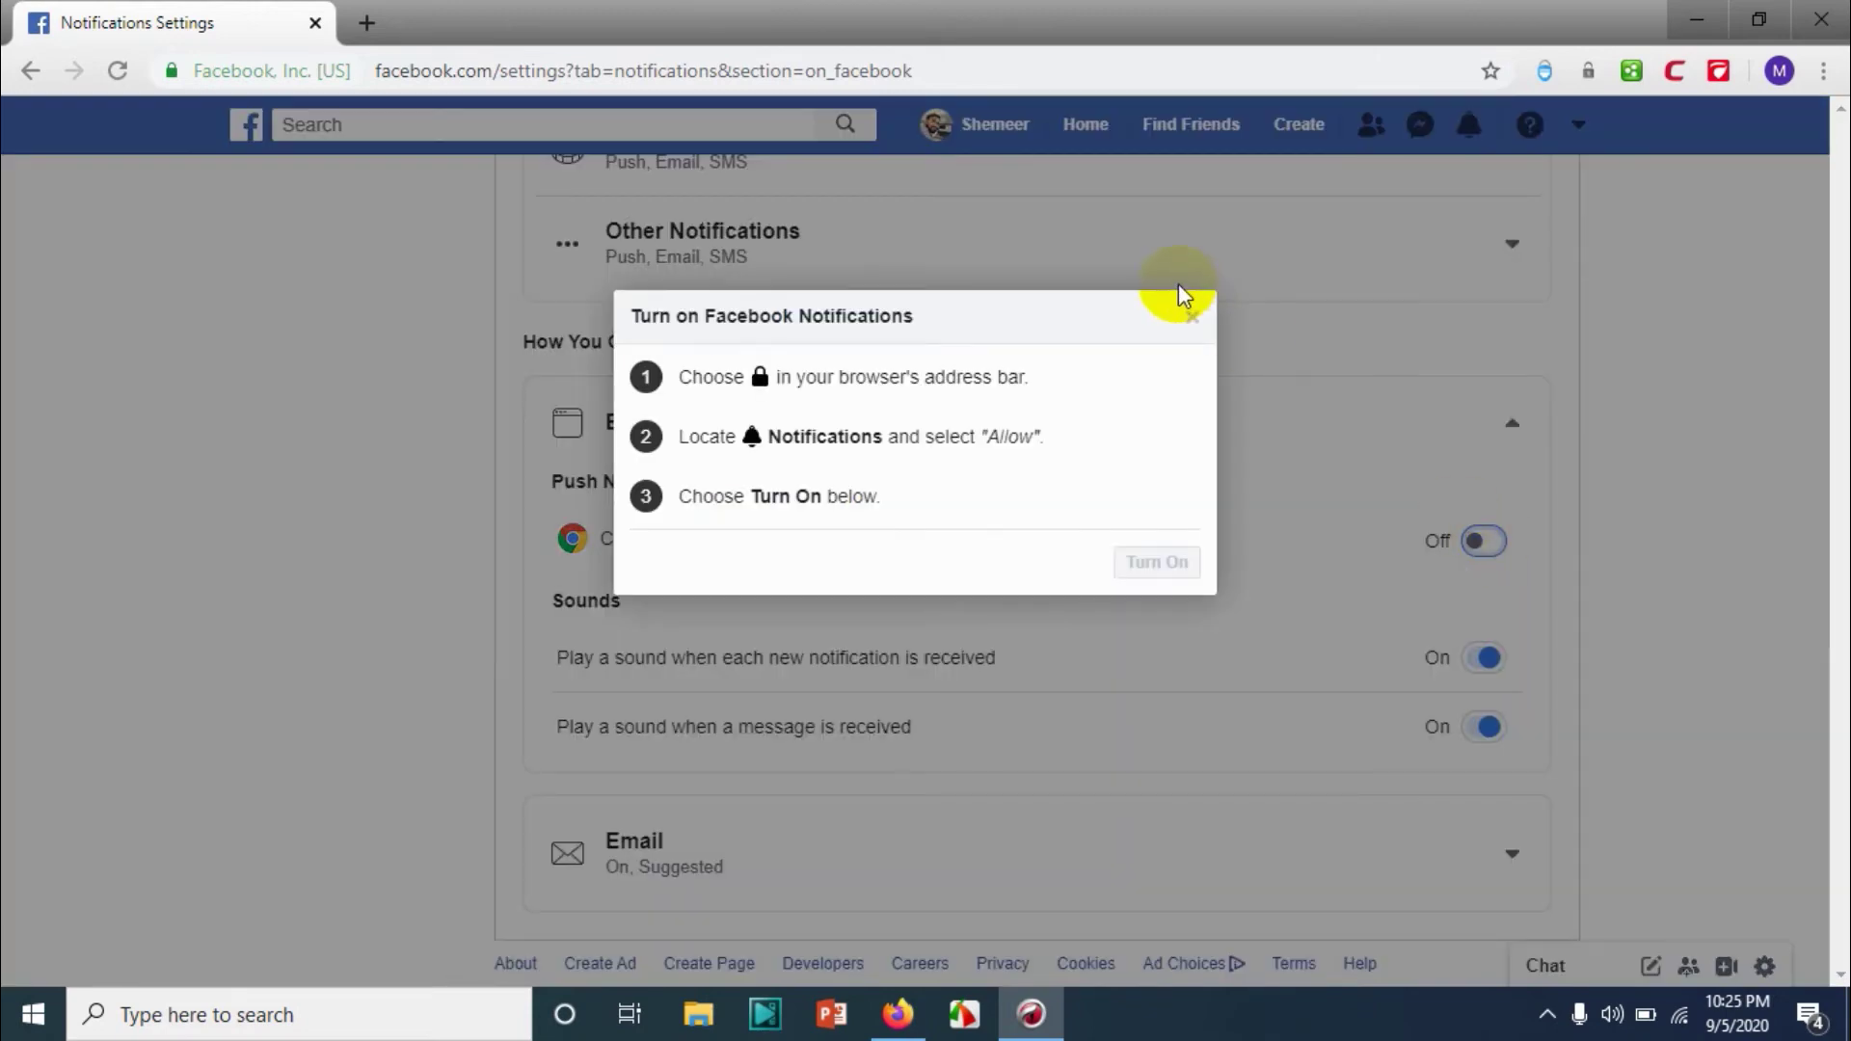
{"action": "left_click", "coordinate": [1193, 317]}
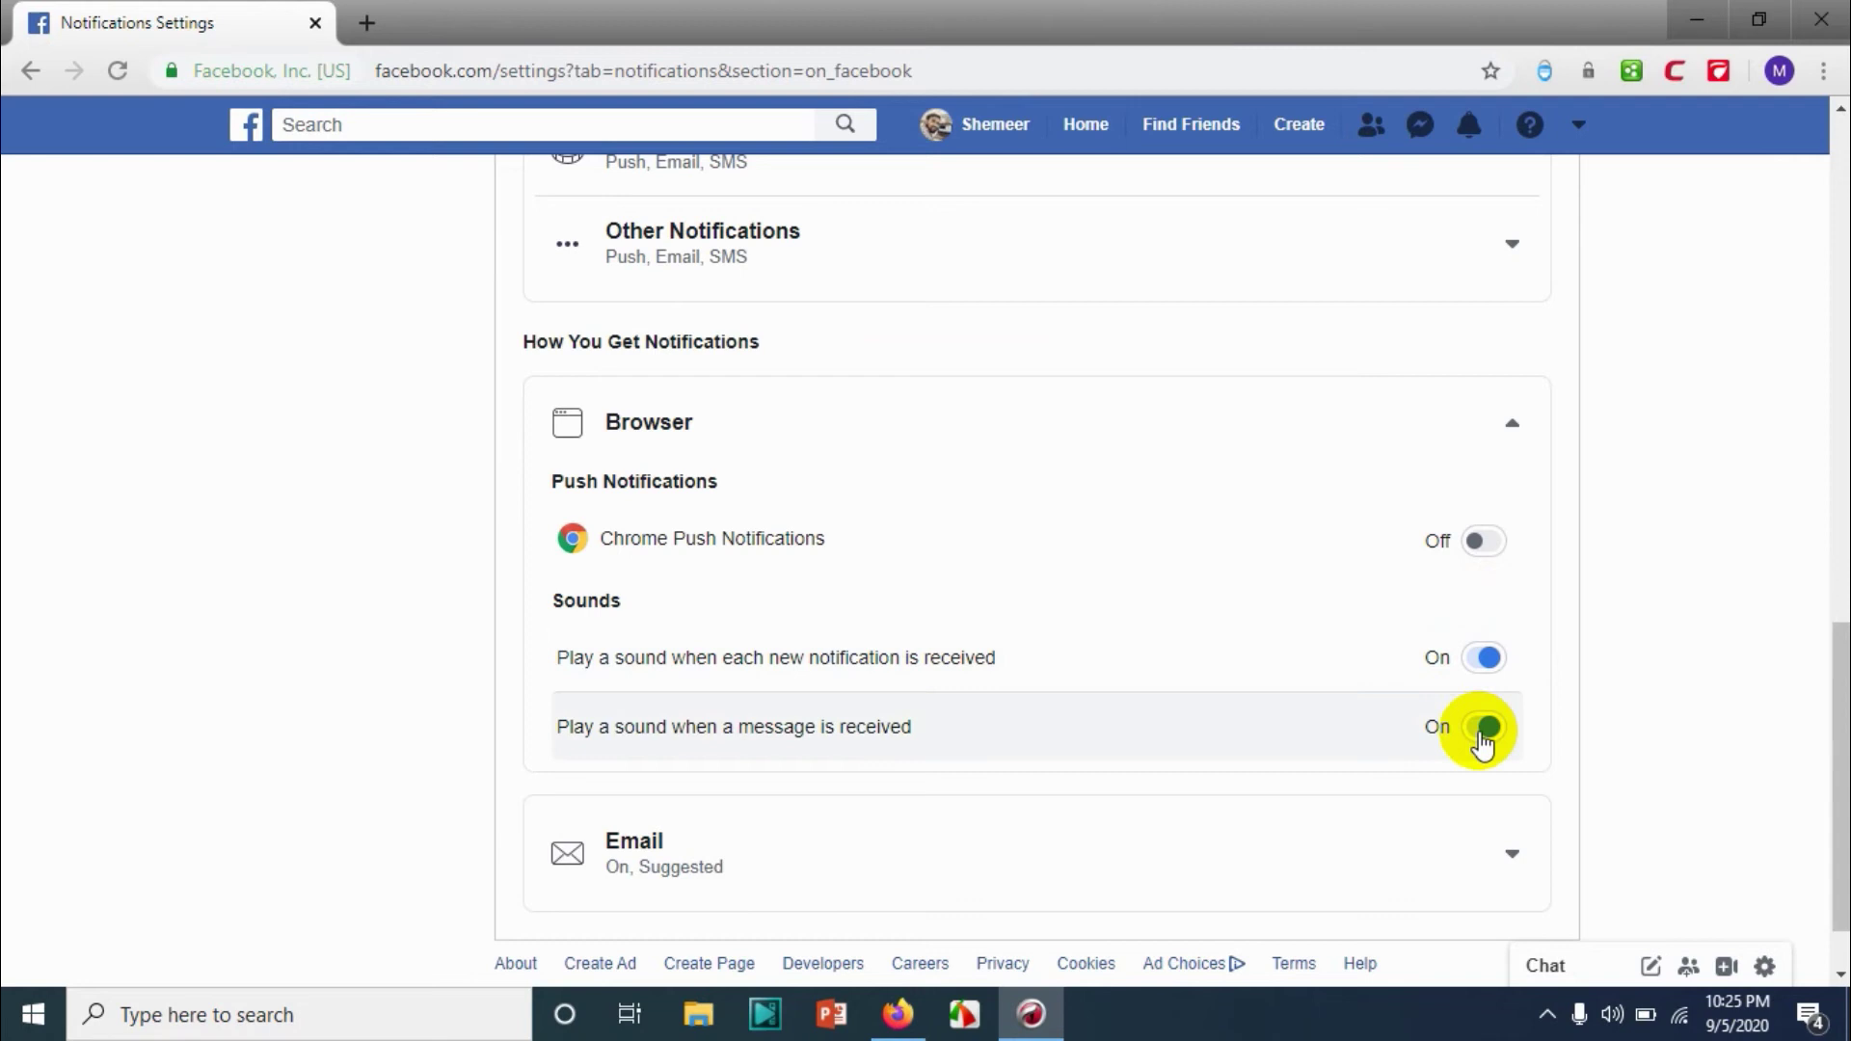
{"action": "left_click_drag", "start_coordinate": [1835, 682], "coordinate": [1834, 724]}
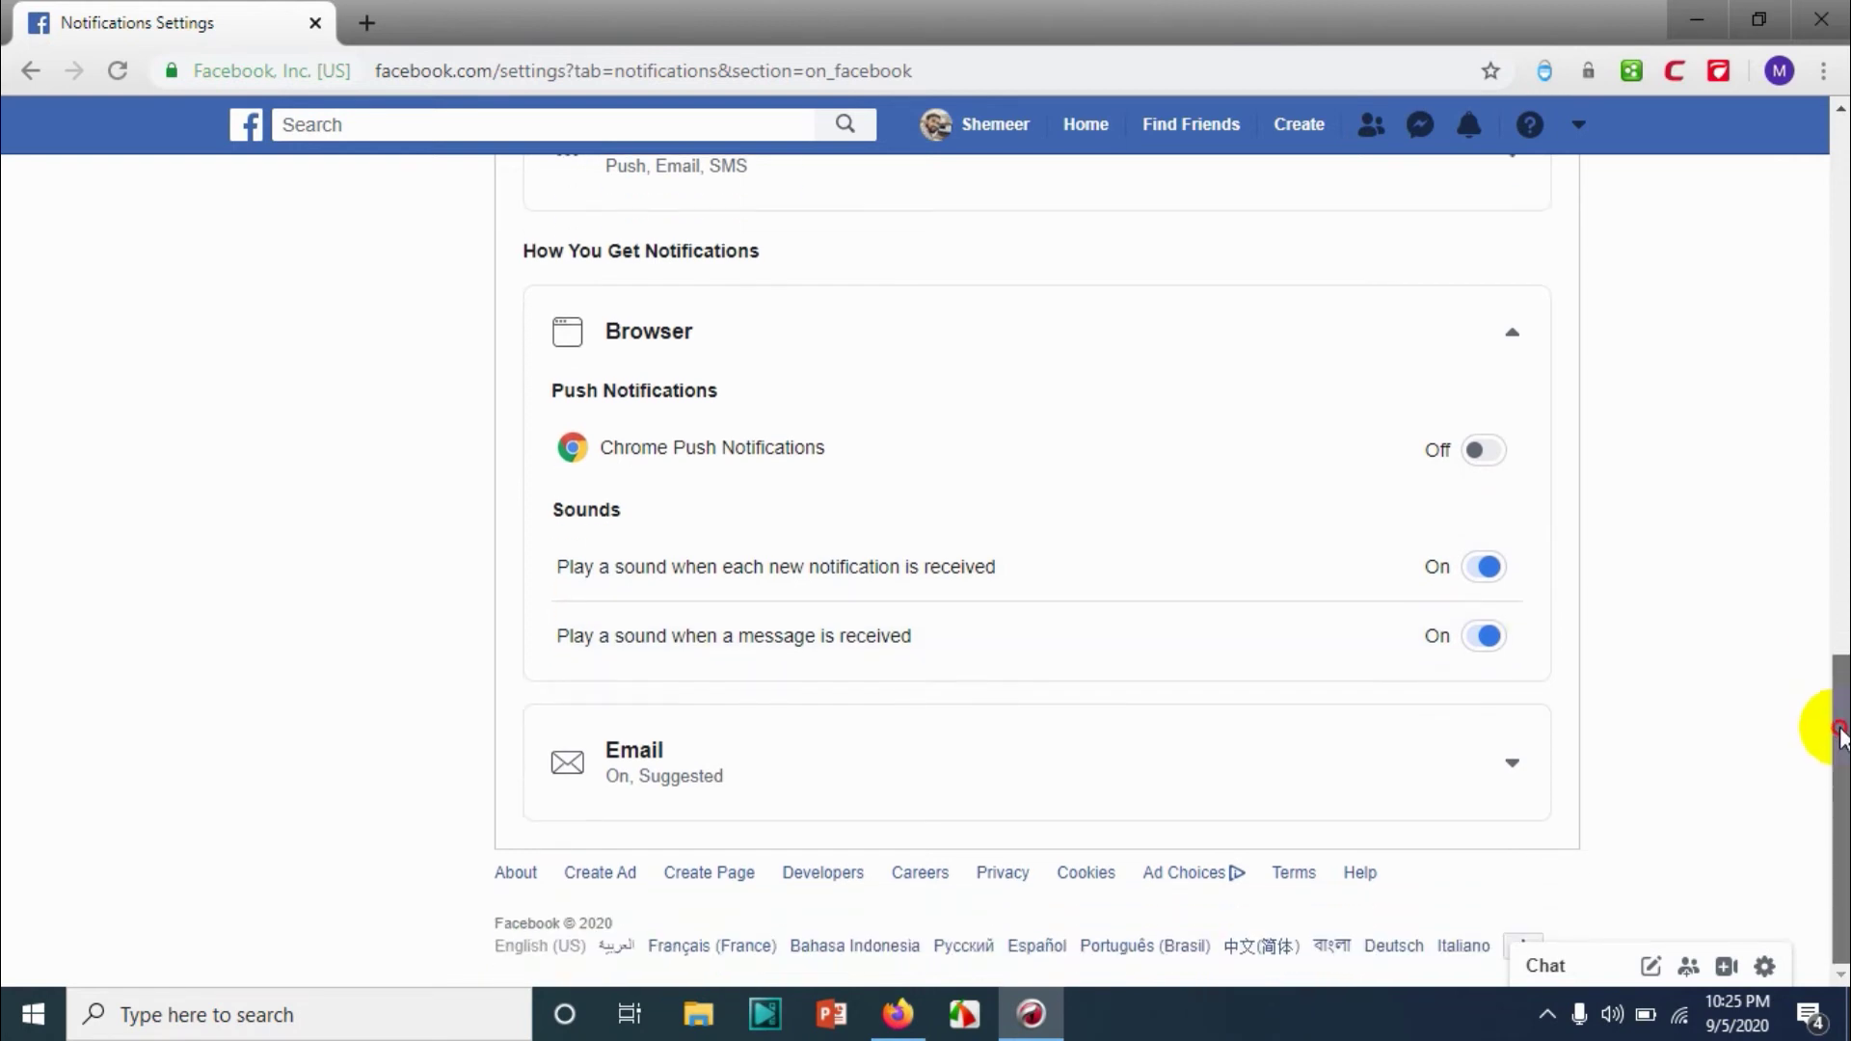
Step: Keep Email frequency on Suggested, toggling Comments emails on and back off
{"action": "left_click", "coordinate": [1505, 762]}
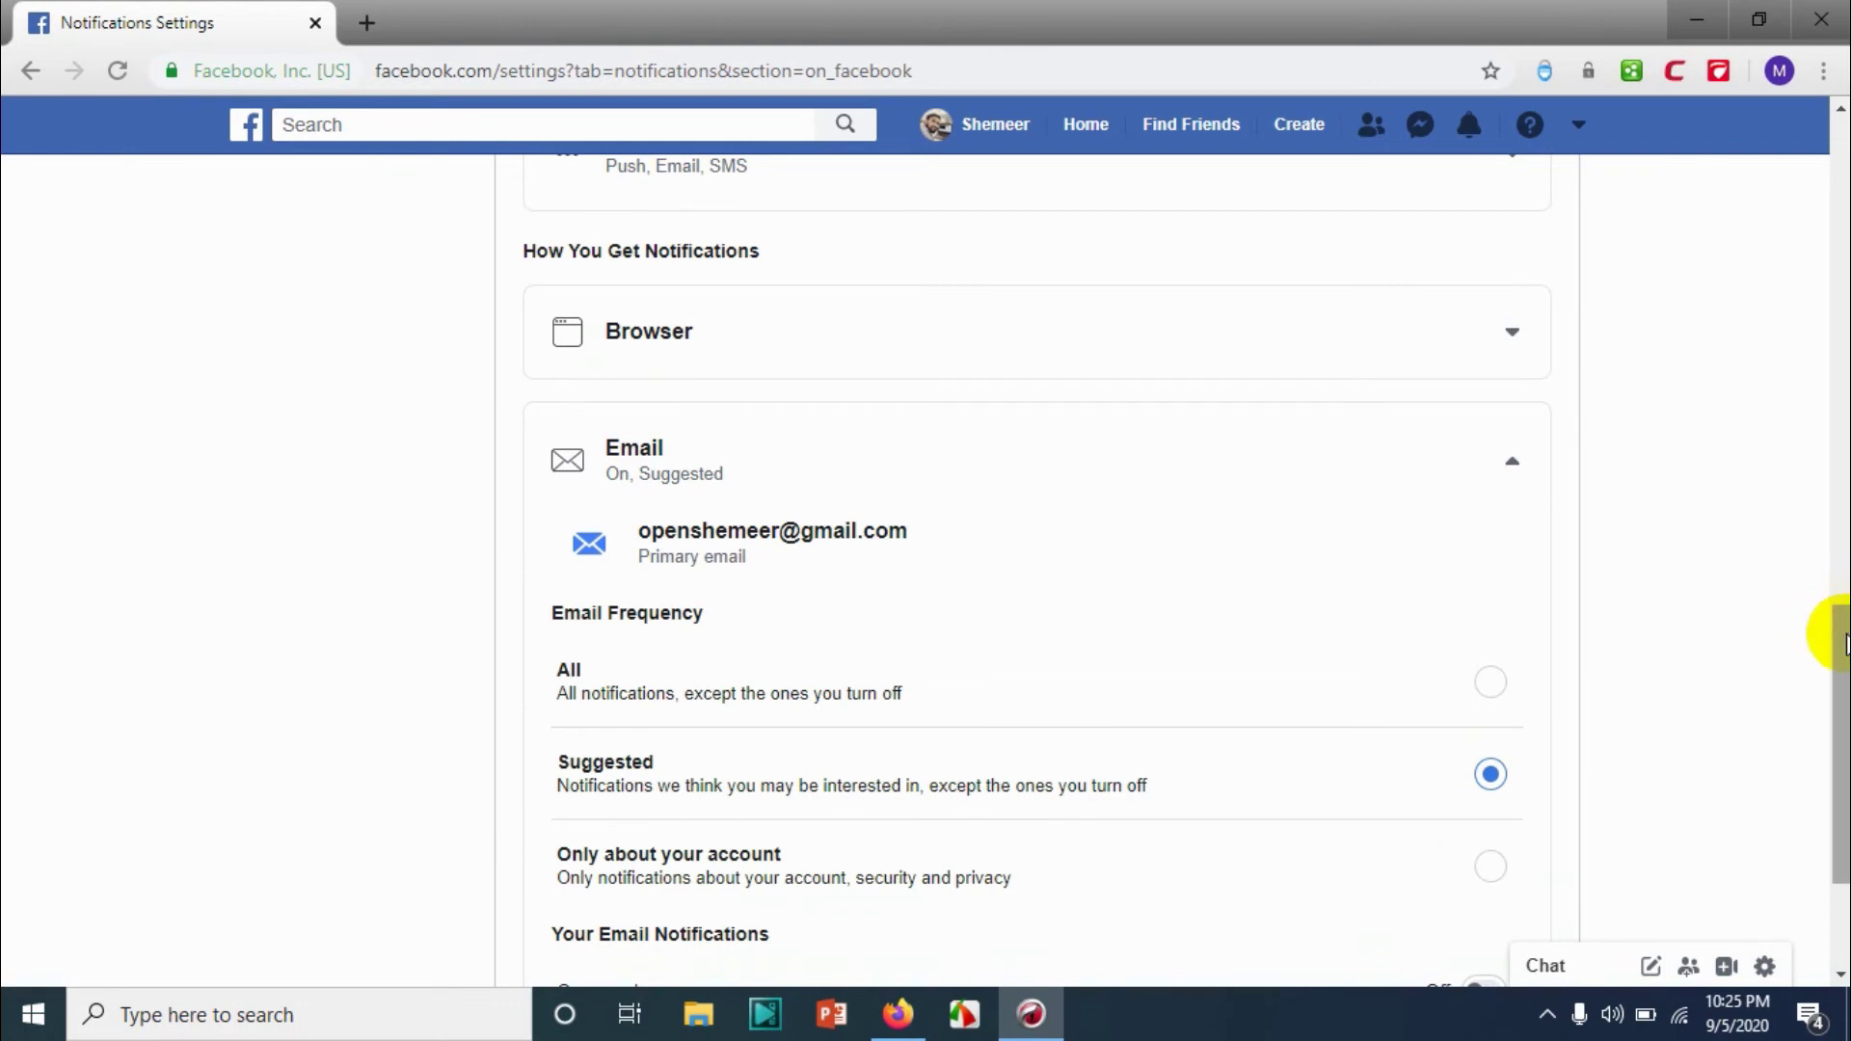
{"action": "left_click_drag", "start_coordinate": [1838, 622], "coordinate": [1834, 709]}
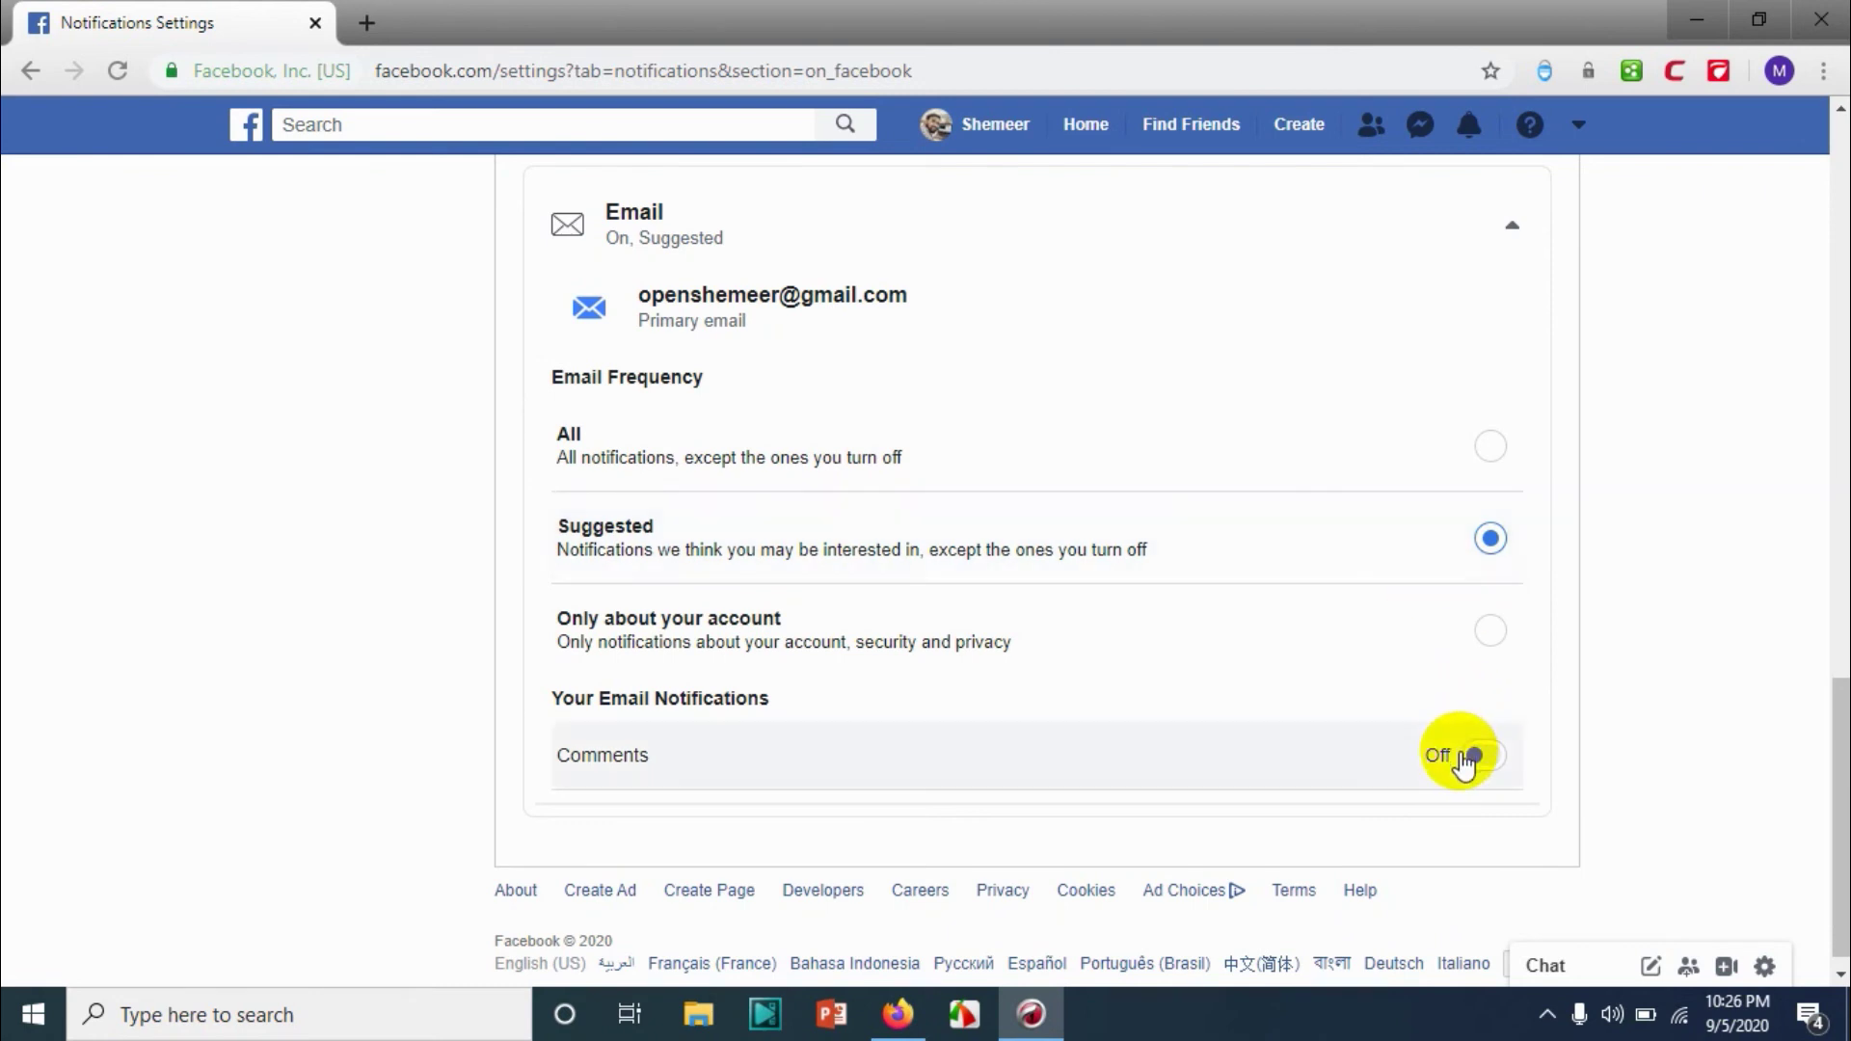
{"action": "left_click", "coordinate": [1476, 758]}
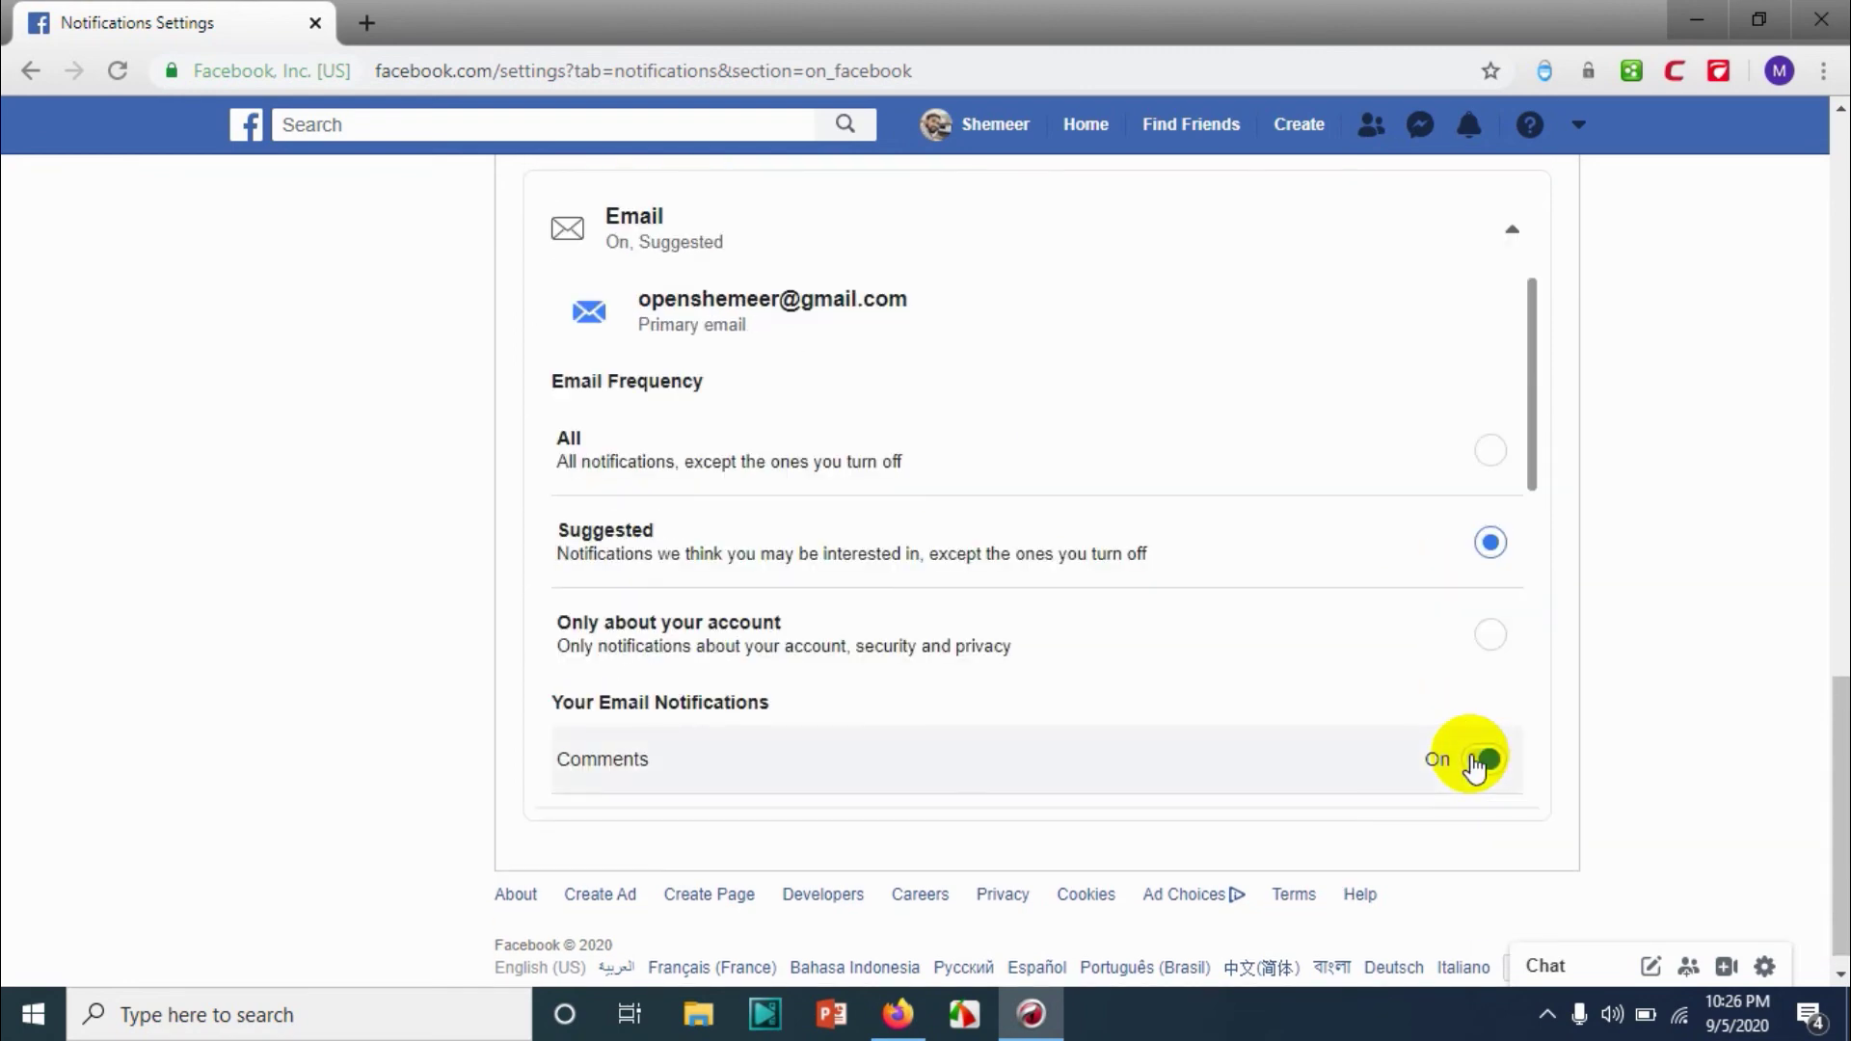
{"action": "left_click", "coordinate": [1478, 757]}
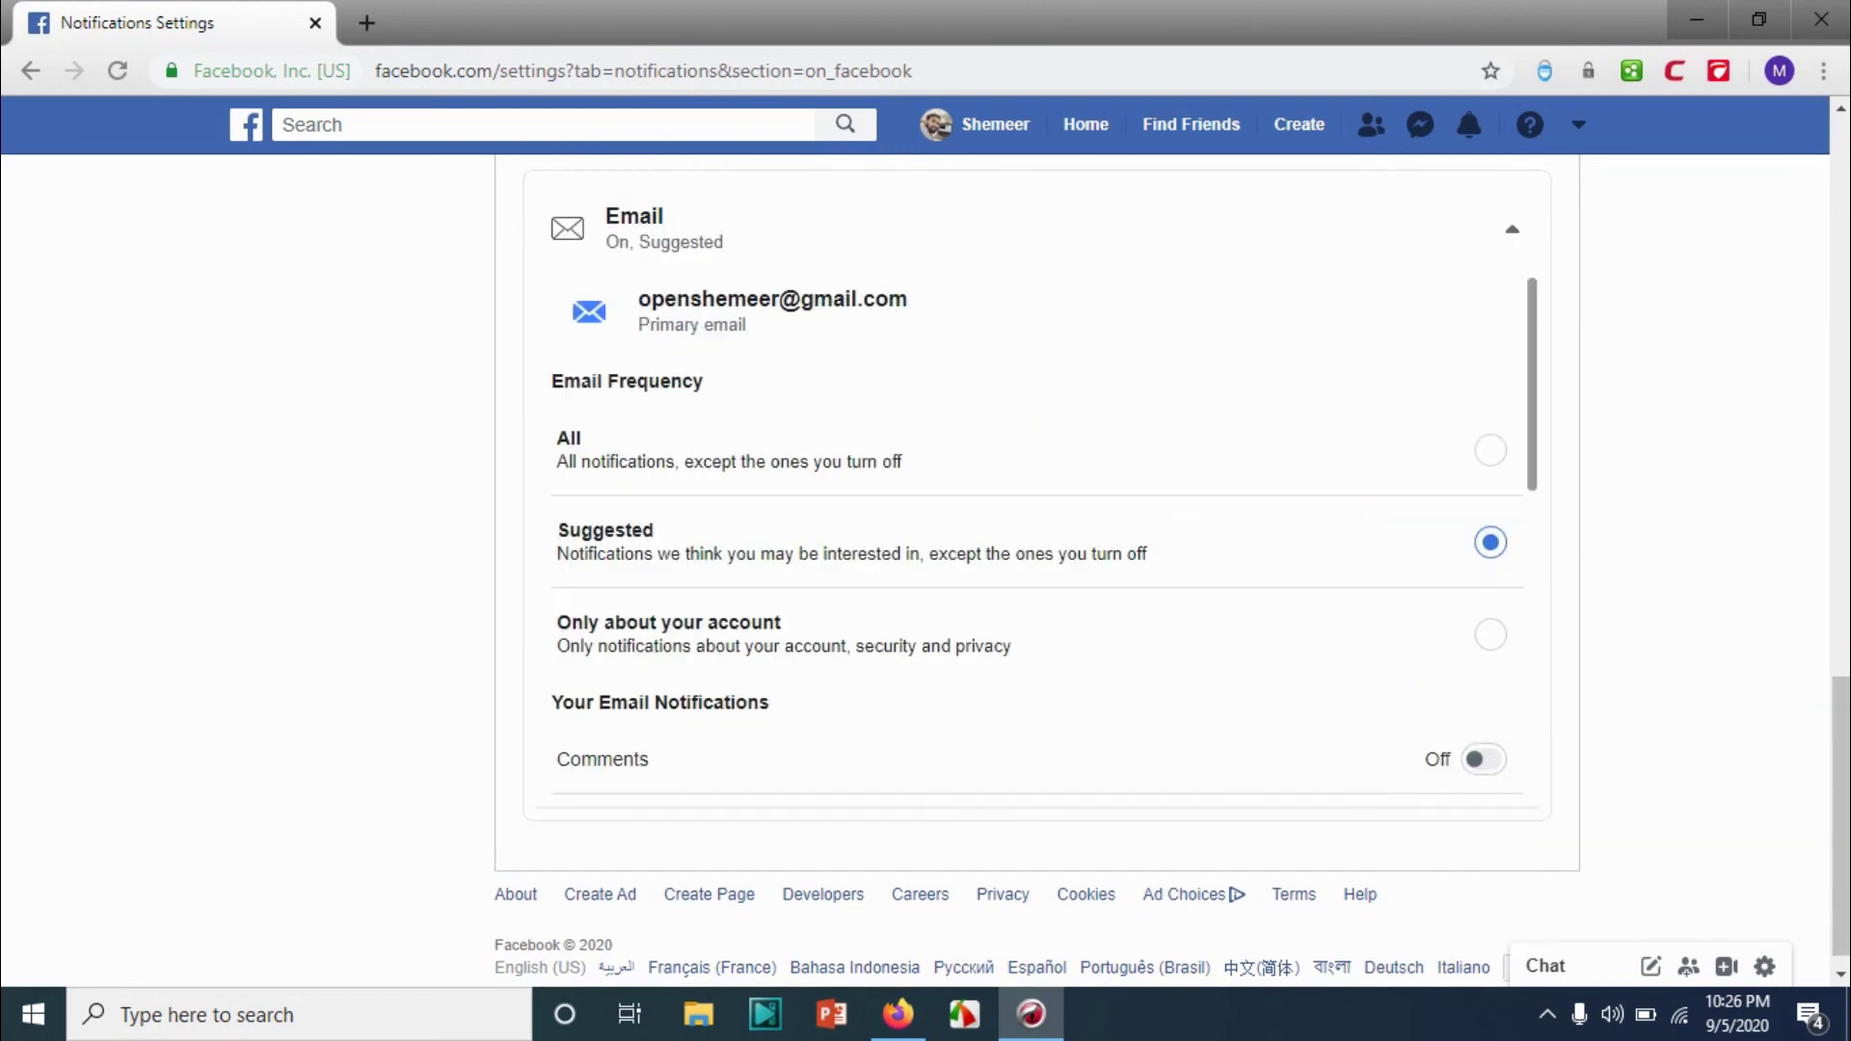
{"action": "left_click_drag", "start_coordinate": [1837, 757], "coordinate": [1799, 279]}
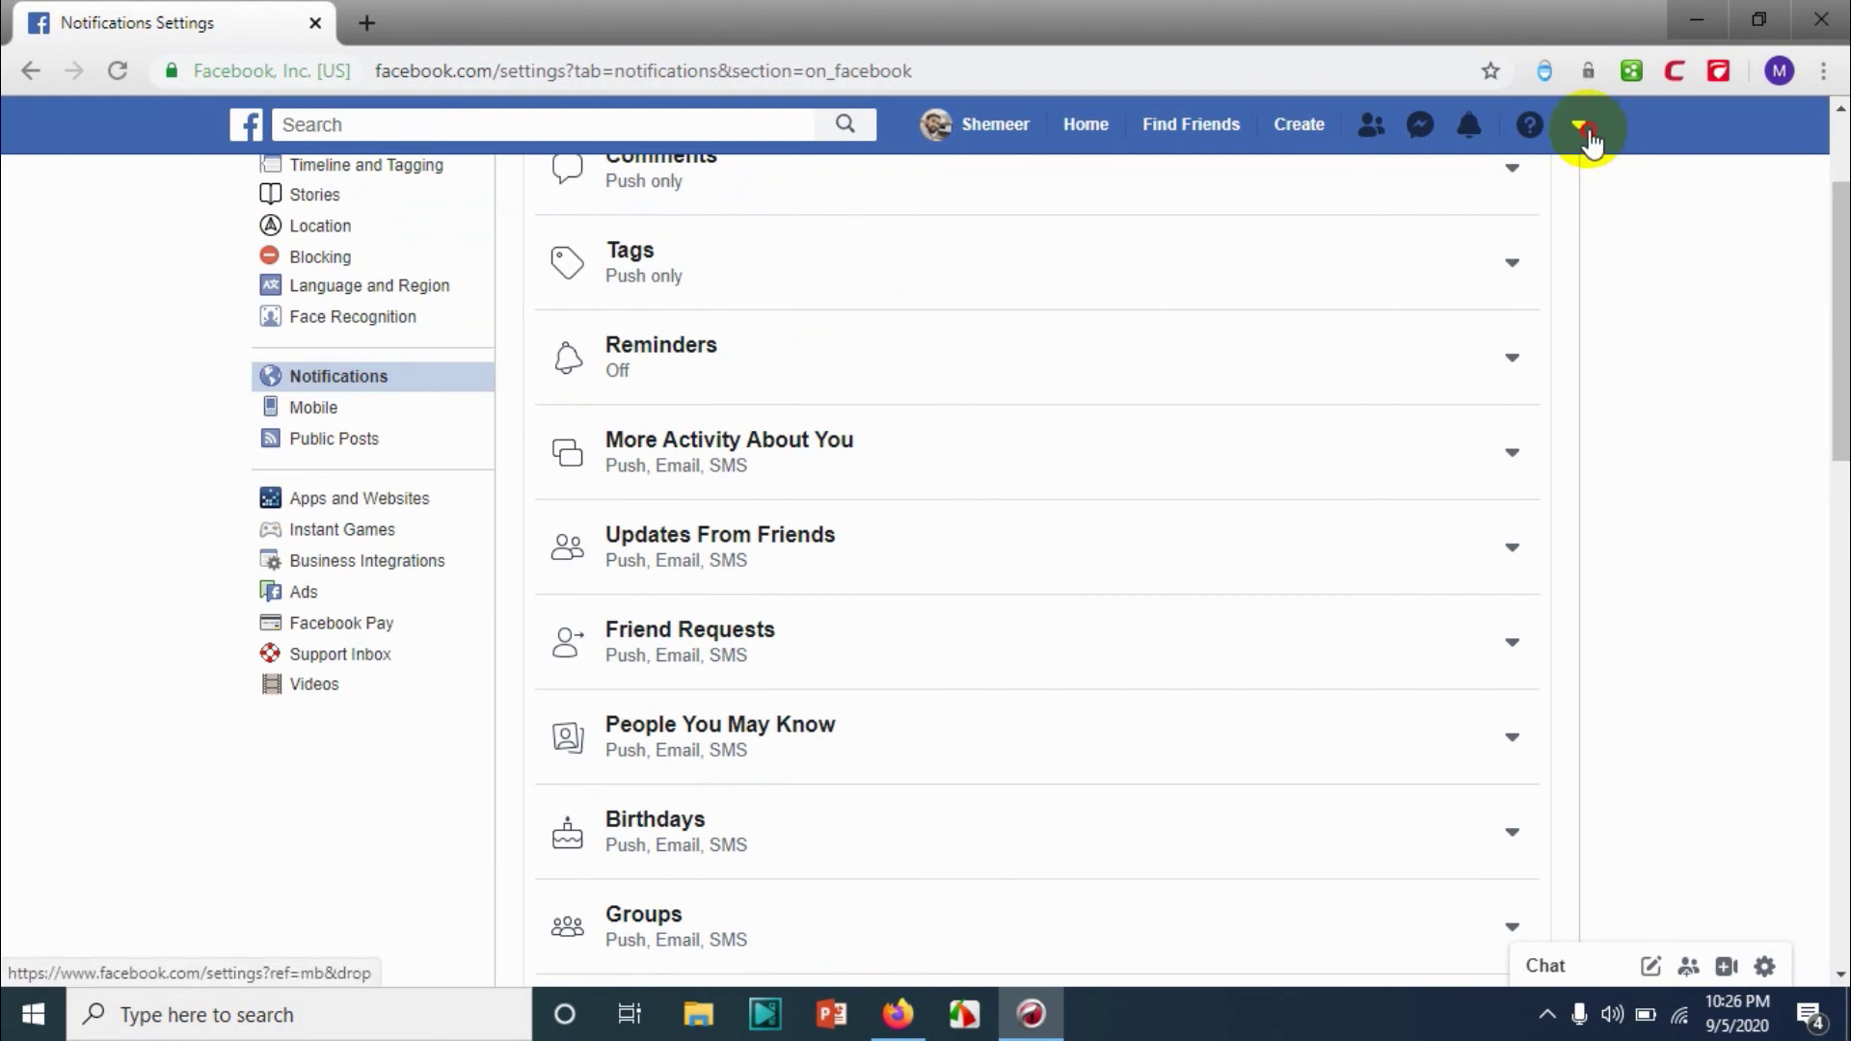
Step: Reopen Notifications from the account menu's Settings to confirm Comments and Reminders changes
{"action": "left_click", "coordinate": [1580, 125]}
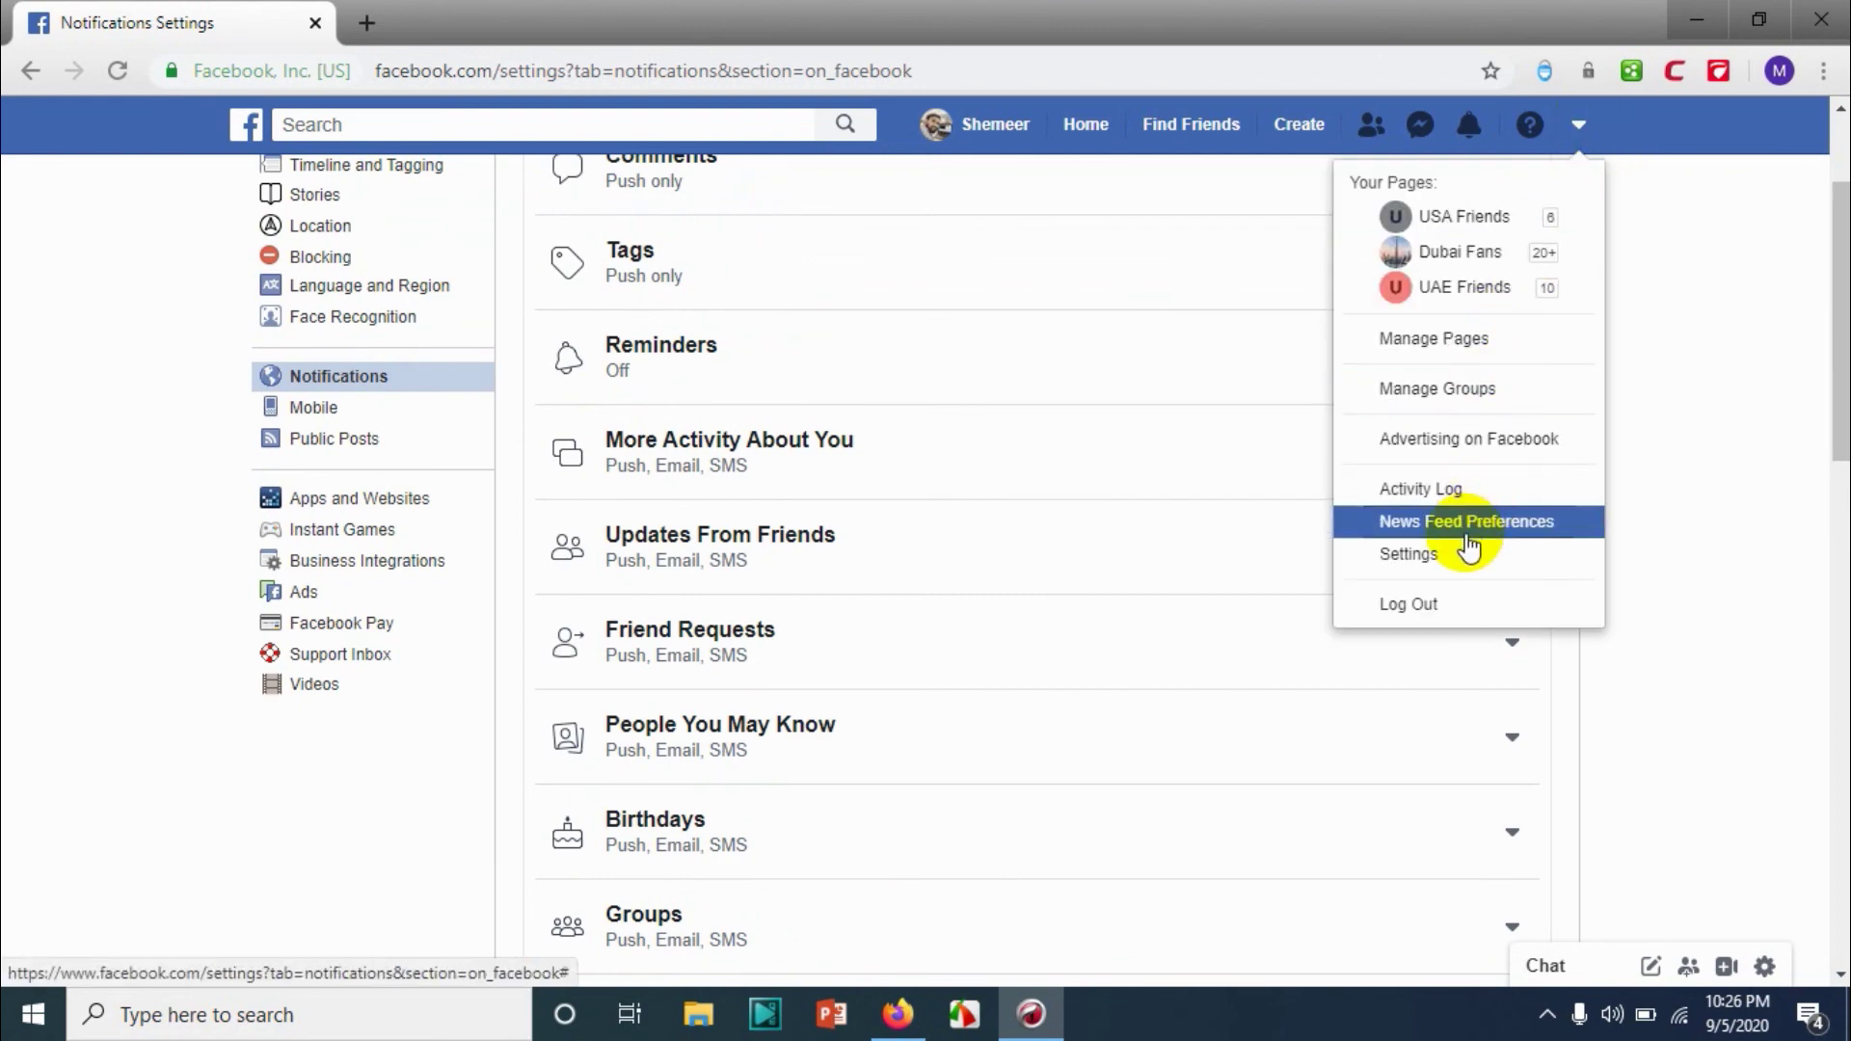
{"action": "left_click", "coordinate": [1410, 555]}
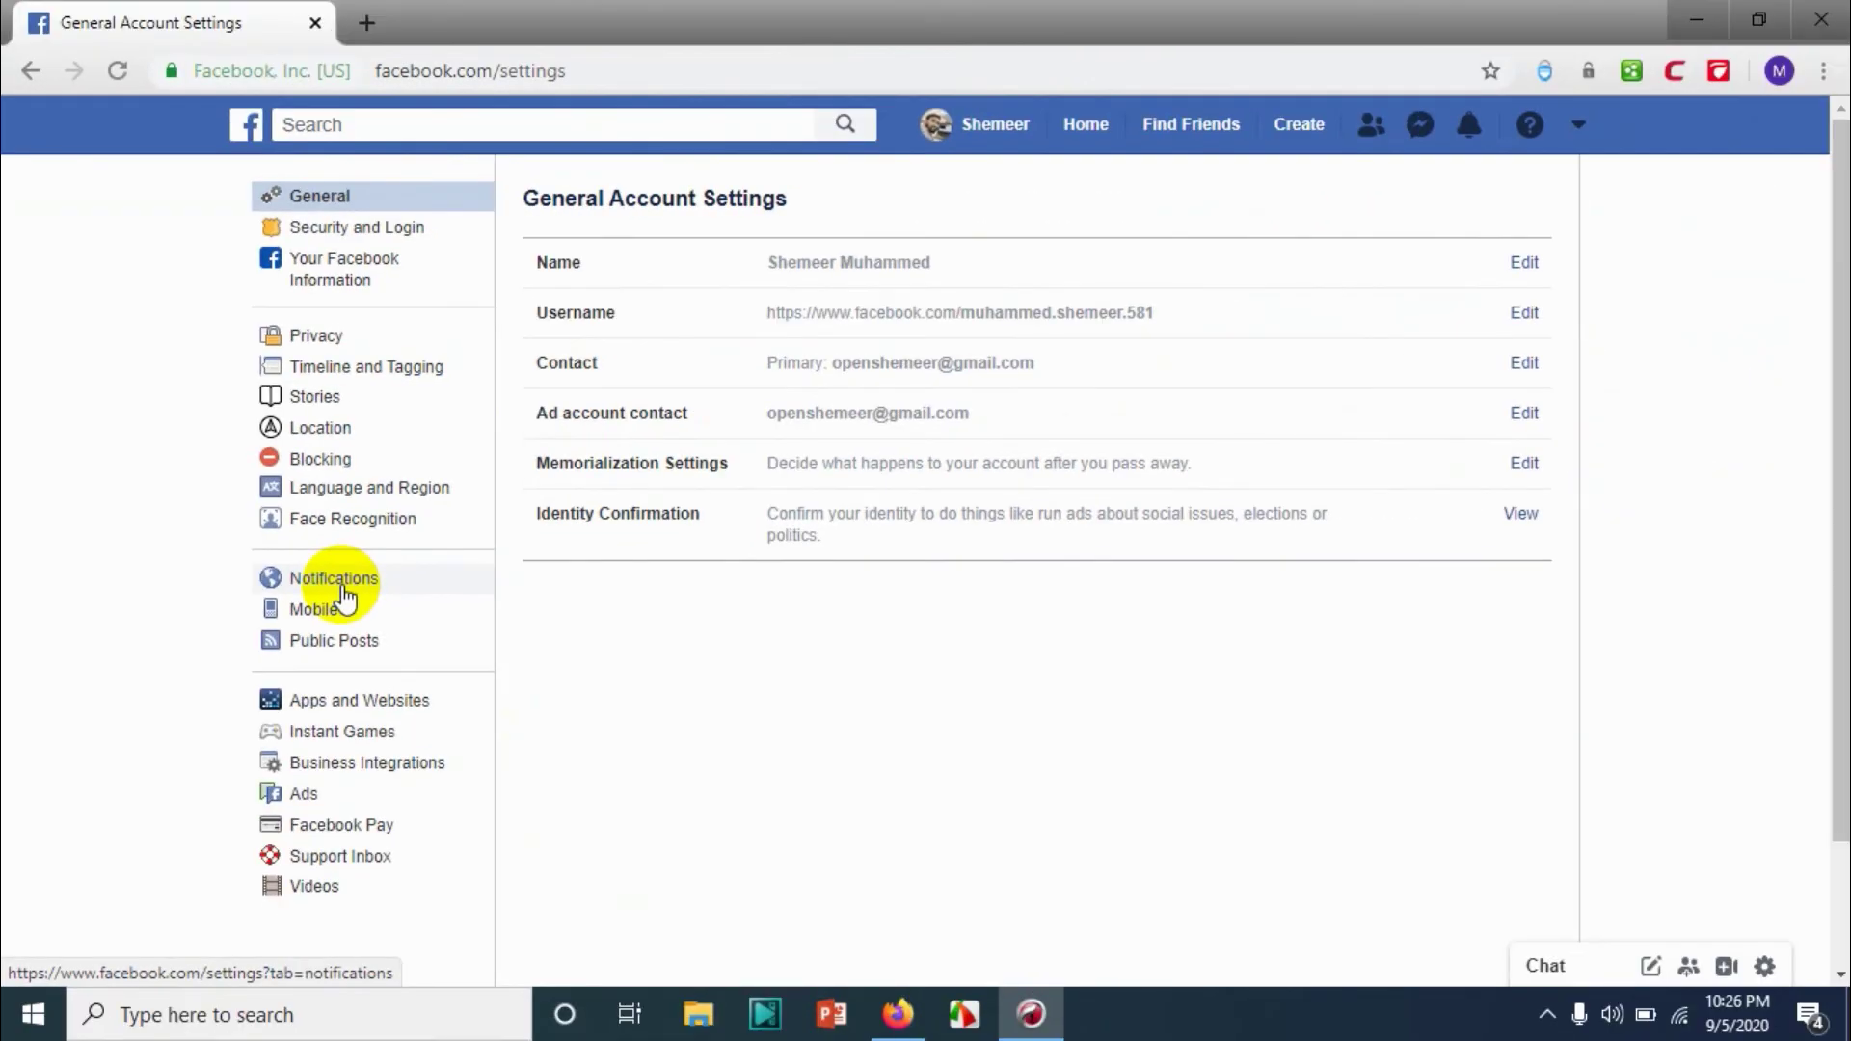
{"action": "left_click", "coordinate": [693, 556]}
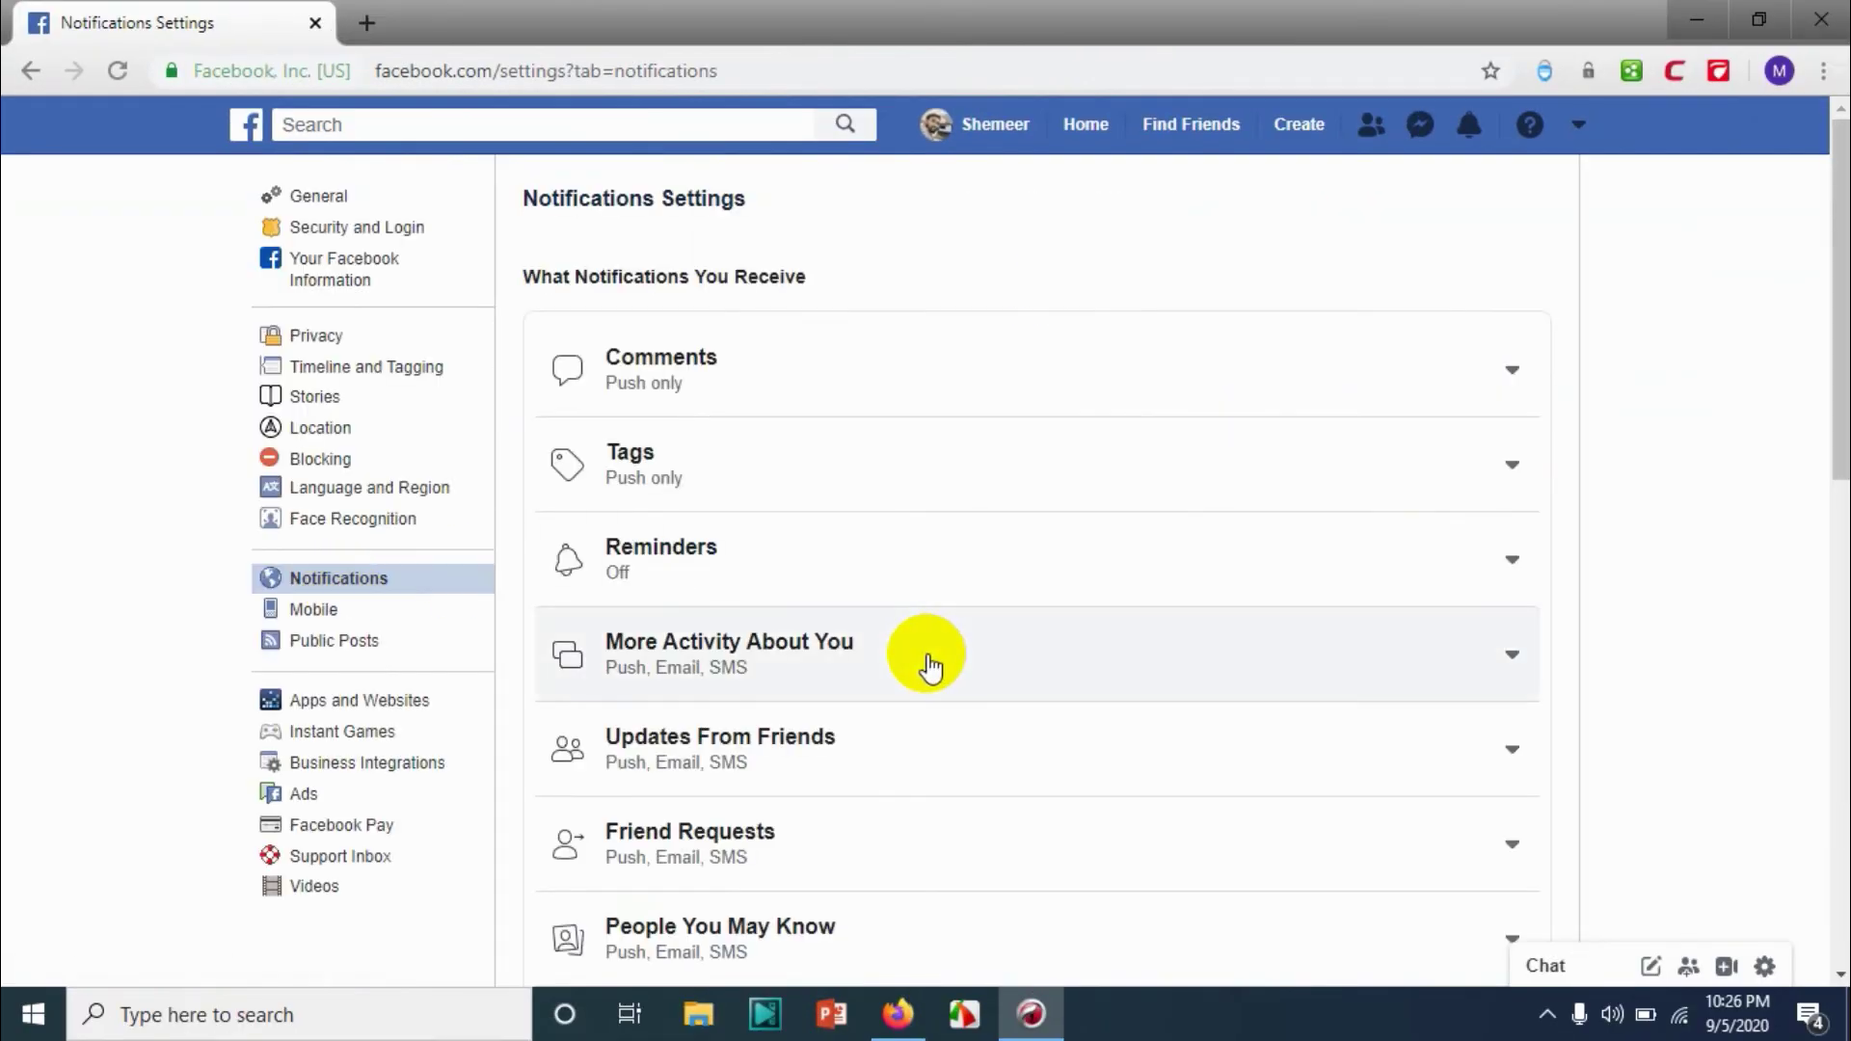